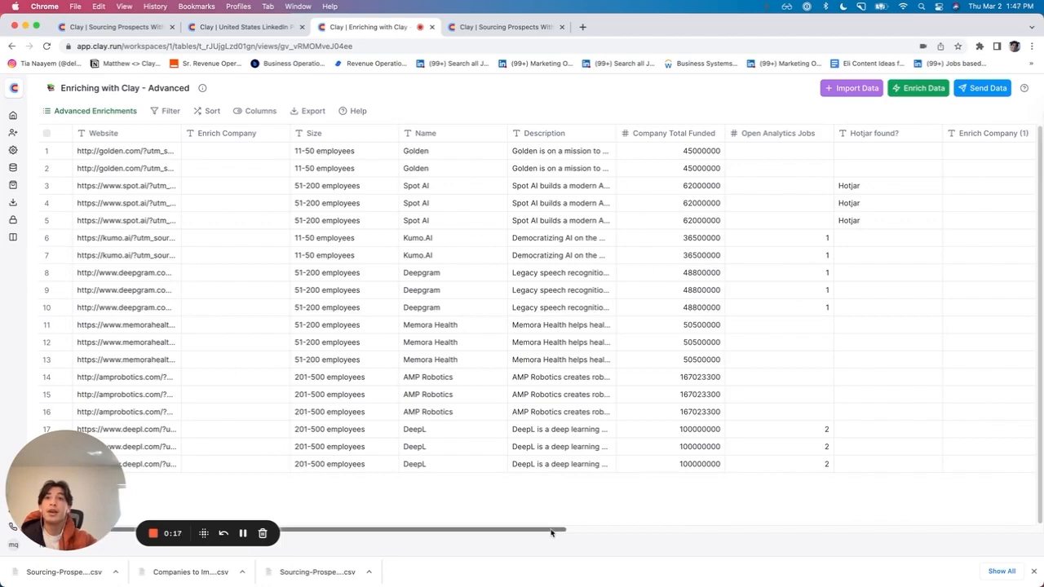
- Search the enrichments for "email" and choose Clay Enrichments' Find Work Email
drag(563, 524, 858, 465)
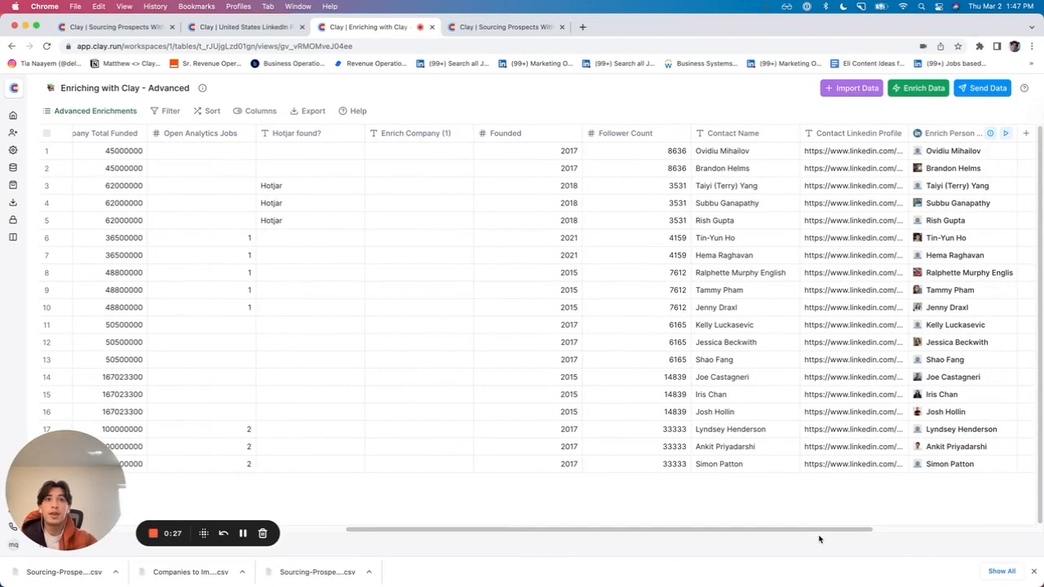
drag(819, 537, 962, 531)
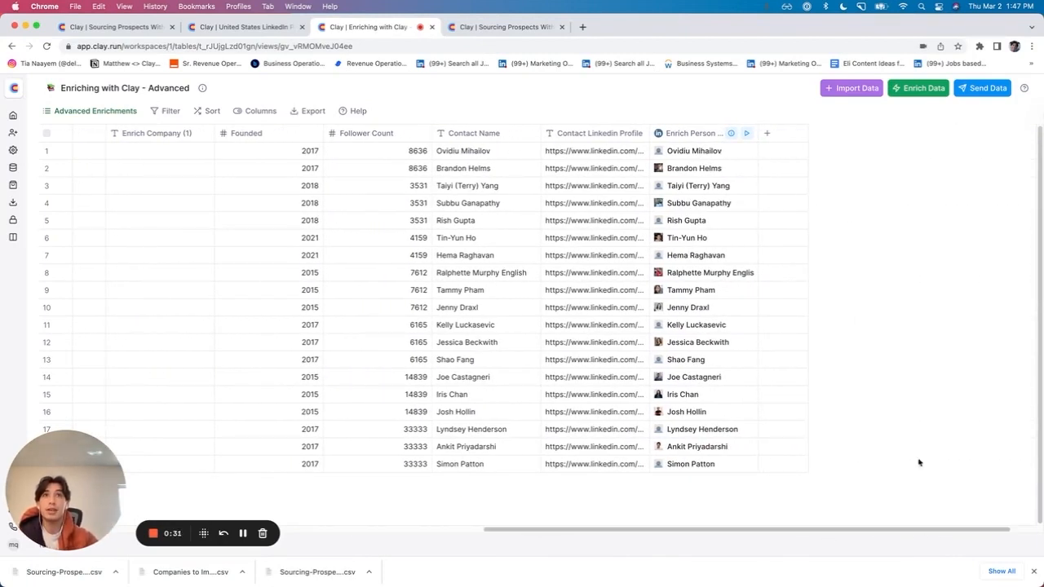
click(925, 88)
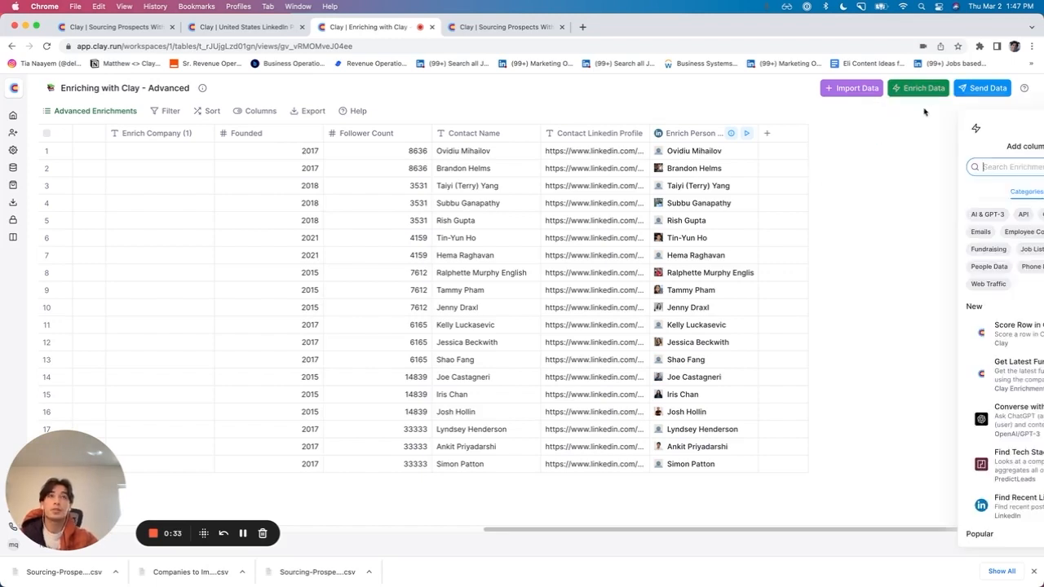
text(email)
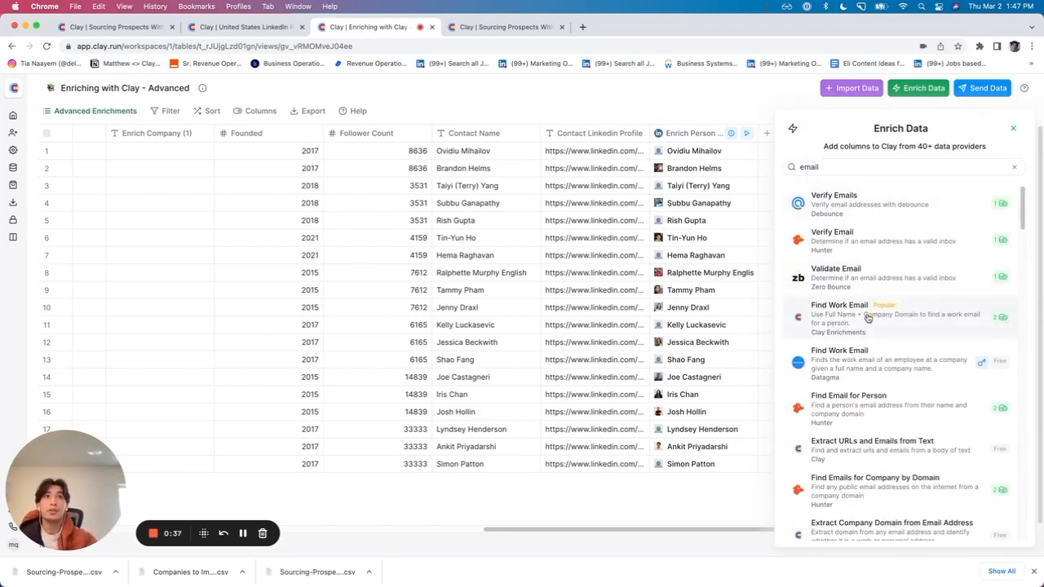
click(868, 305)
- Map Full Name to the Contact Name column and Company Domain to Website, then save and run the work email enrichment on the rows
click(851, 235)
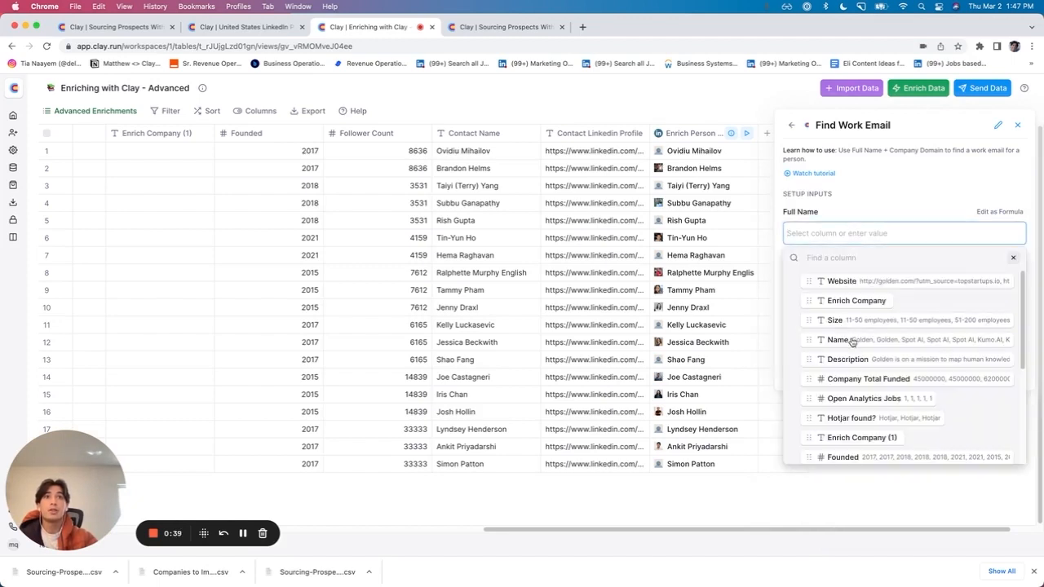
scroll(856, 379, down, 3)
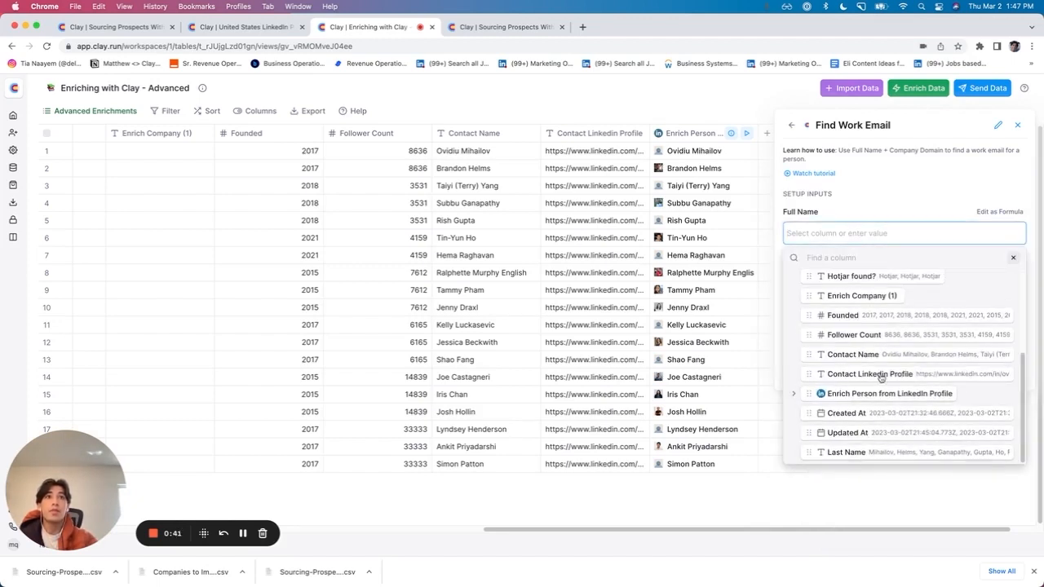
click(875, 357)
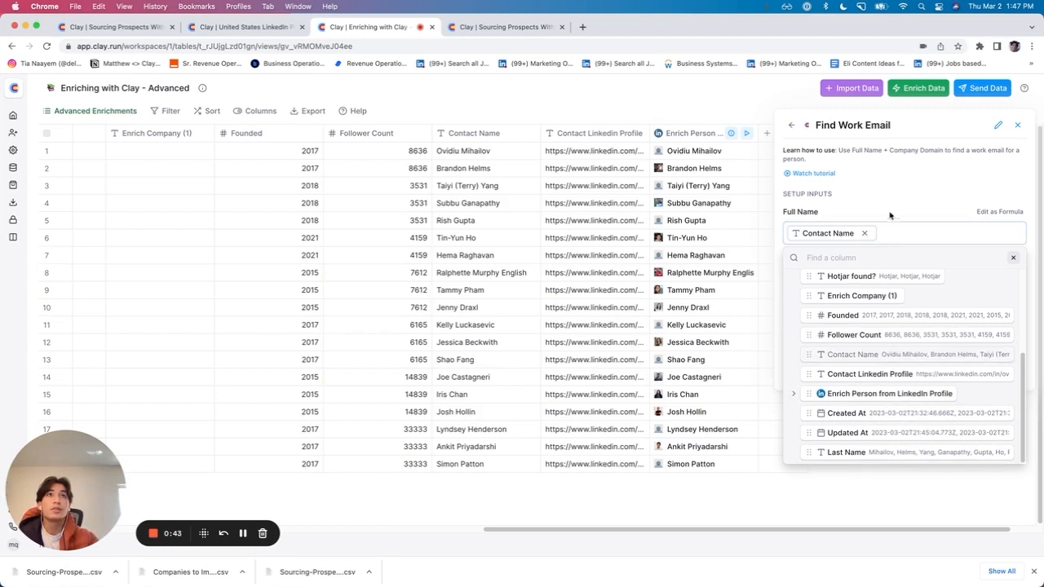
click(999, 250)
click(957, 288)
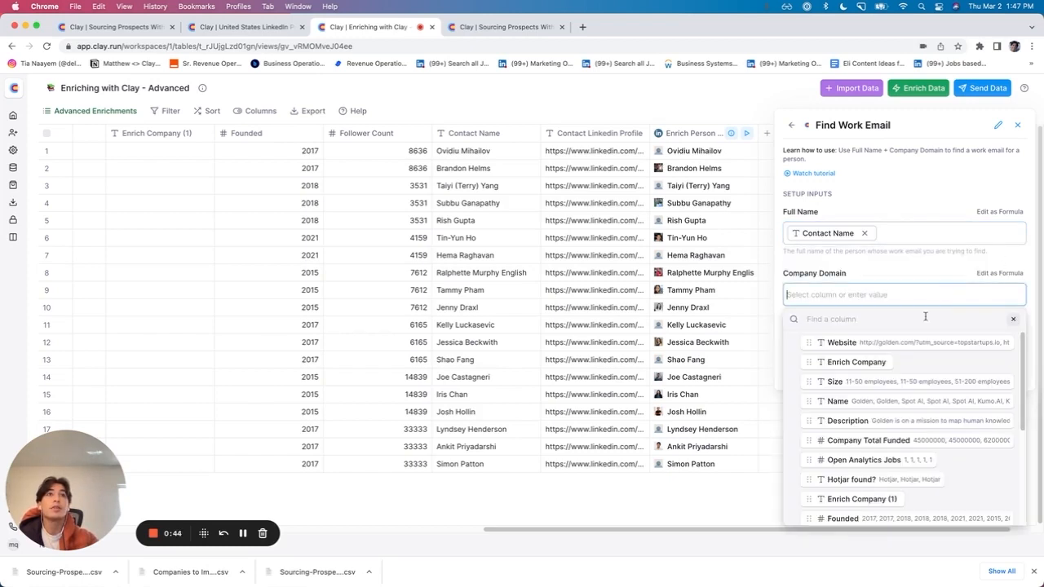
click(888, 342)
click(979, 377)
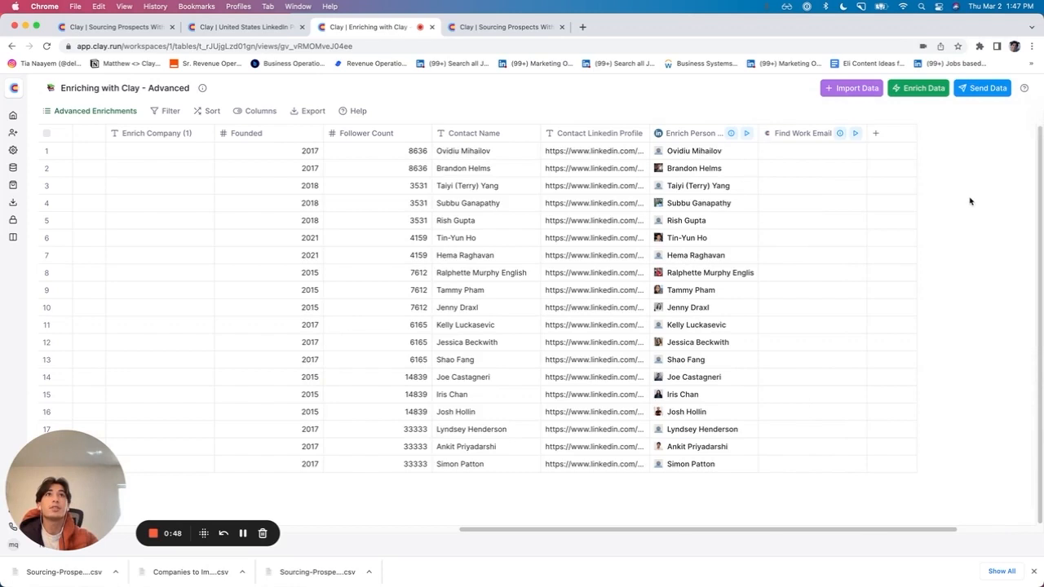
click(854, 133)
click(822, 169)
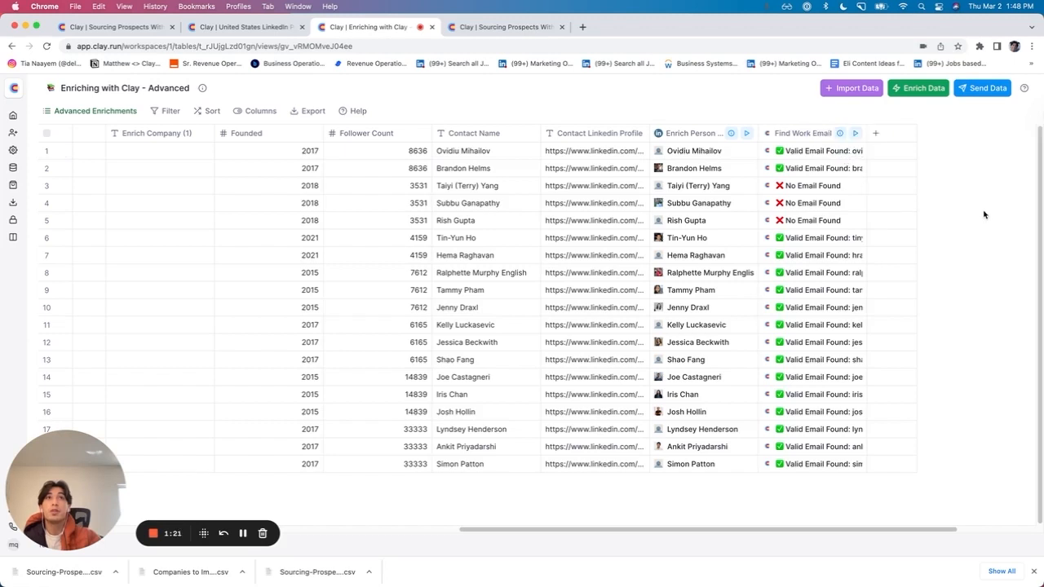
- Examine which inputs Zero Bounce's Find Email by Name and Company Domain enrichment in the Emails category requires, and close it unsaved
click(912, 88)
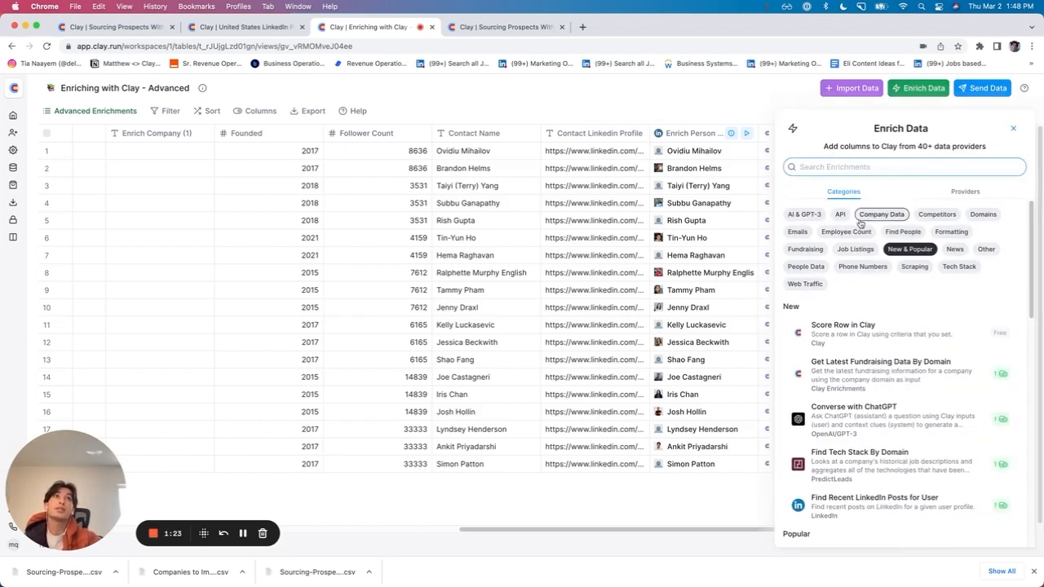
click(797, 232)
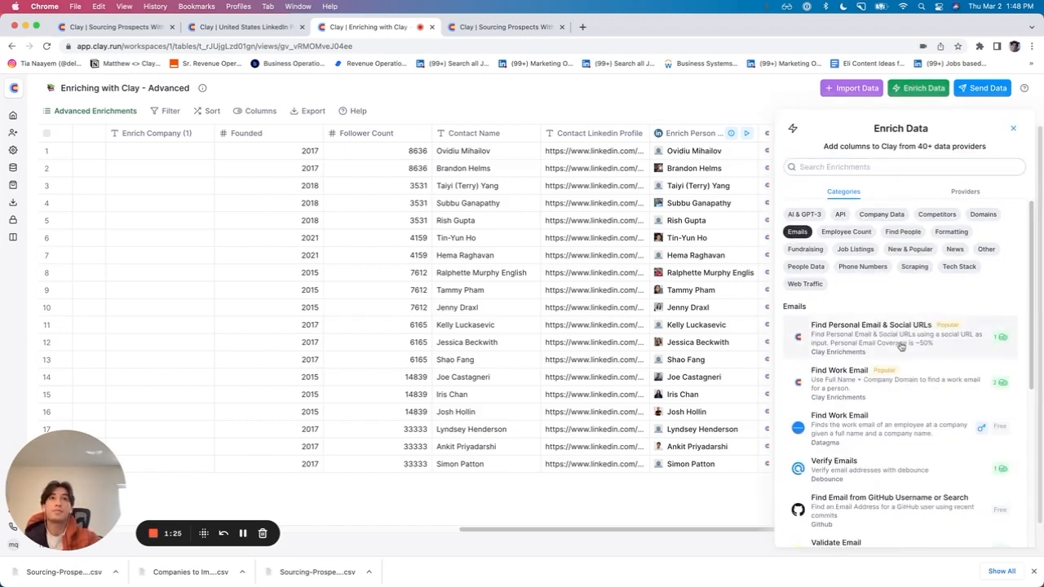
scroll(888, 351, down, 5)
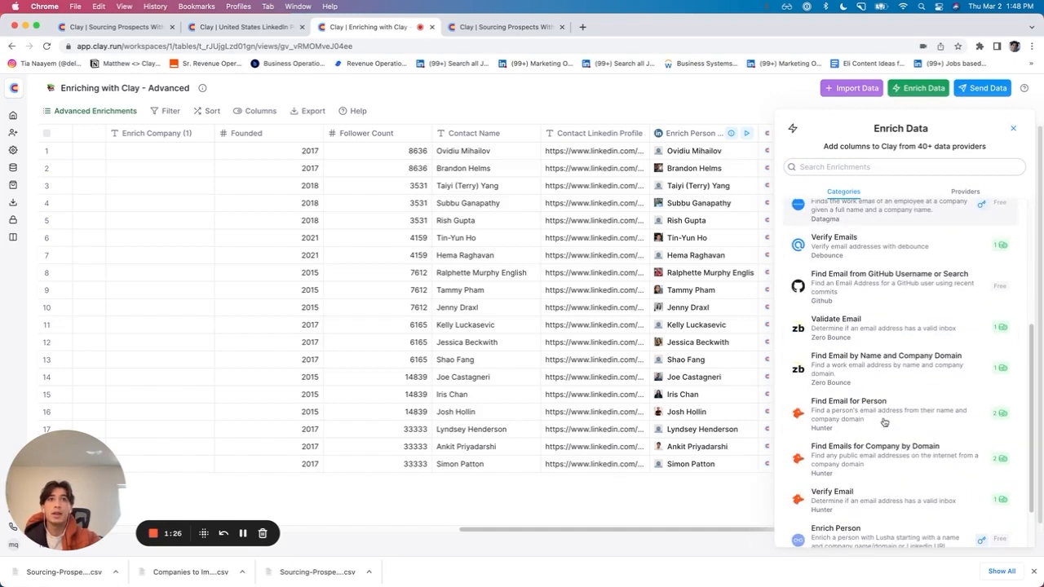
click(885, 361)
click(899, 312)
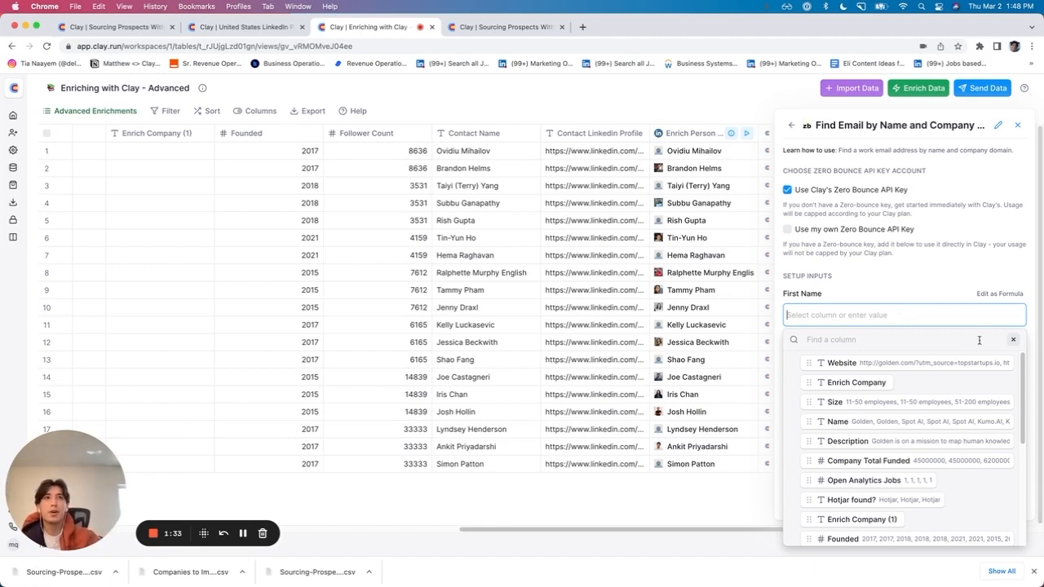
click(1013, 339)
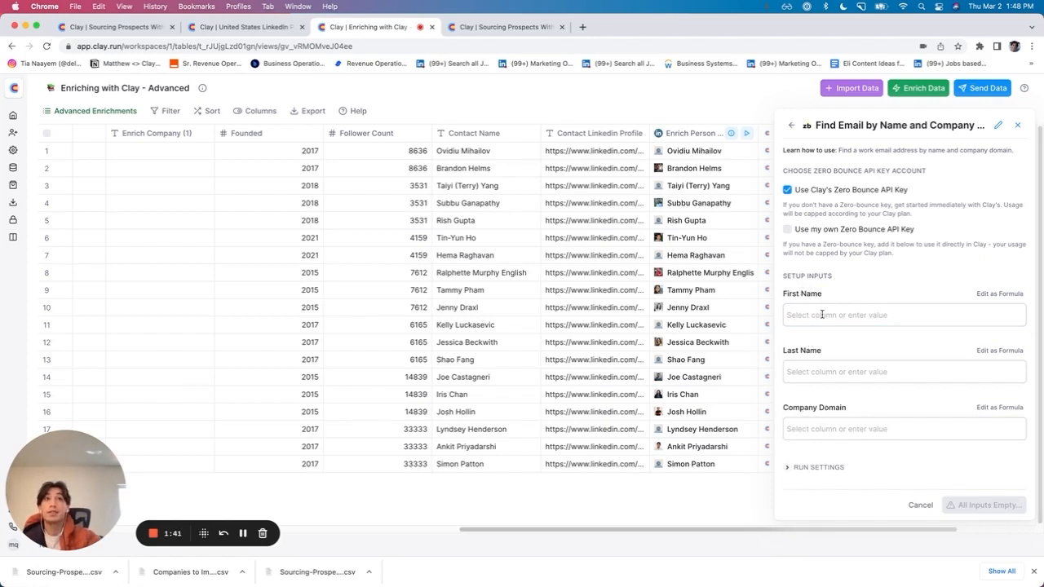
click(1024, 126)
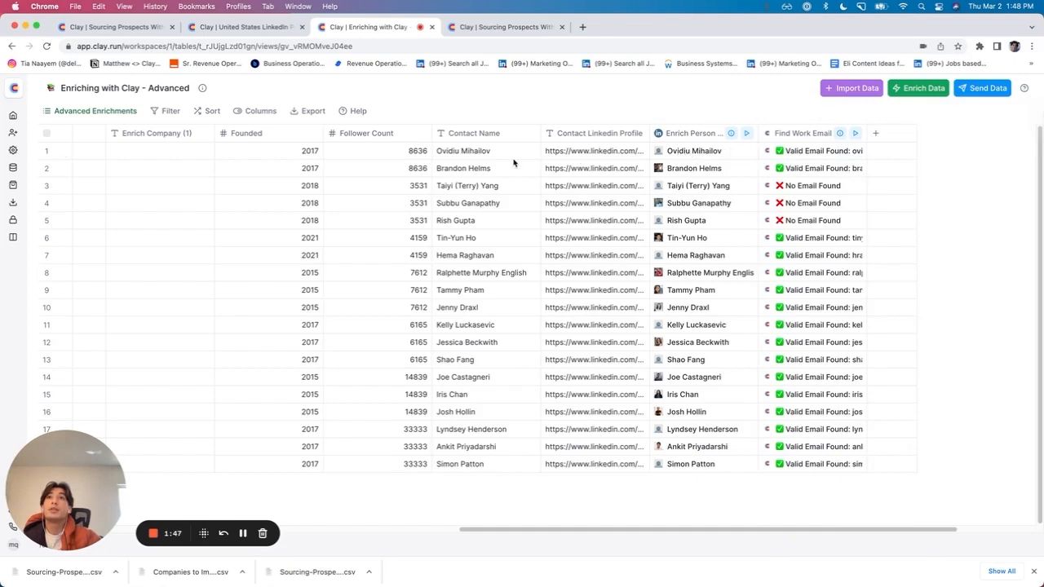
- Add a new text column after Find Work Email and open the AI Formula Generator for it
click(878, 134)
click(892, 218)
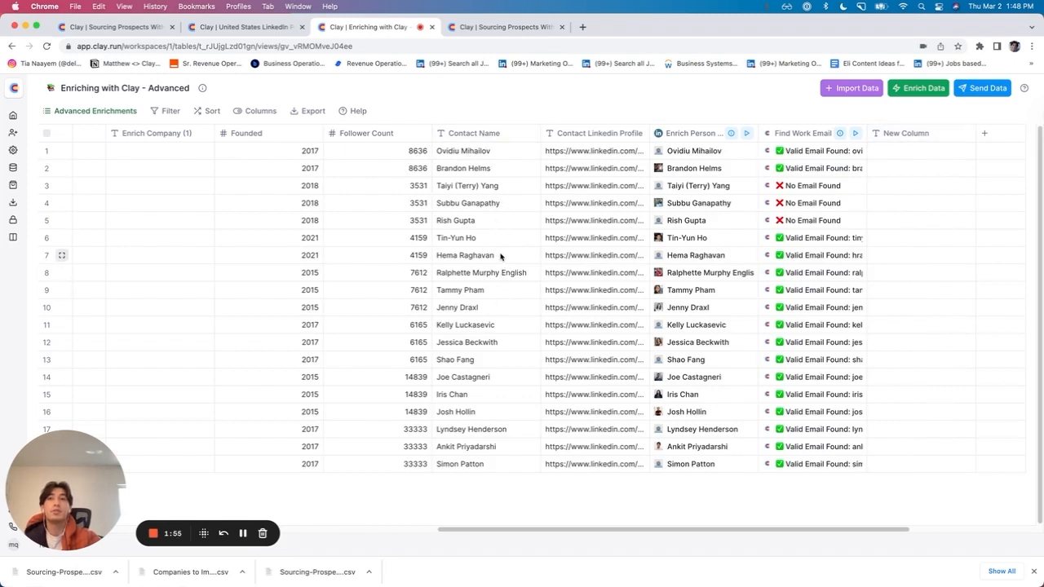
click(946, 133)
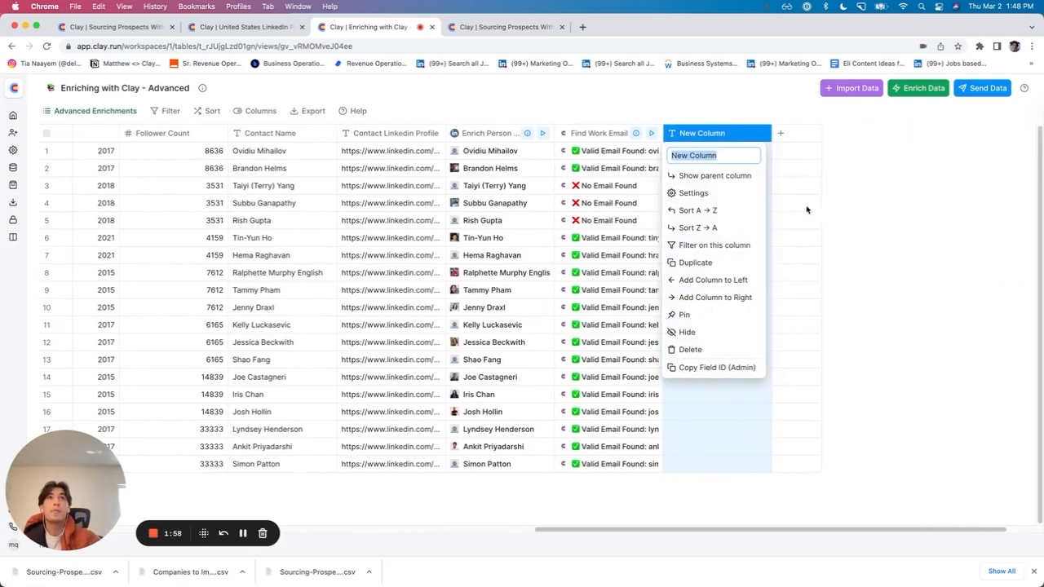
click(725, 193)
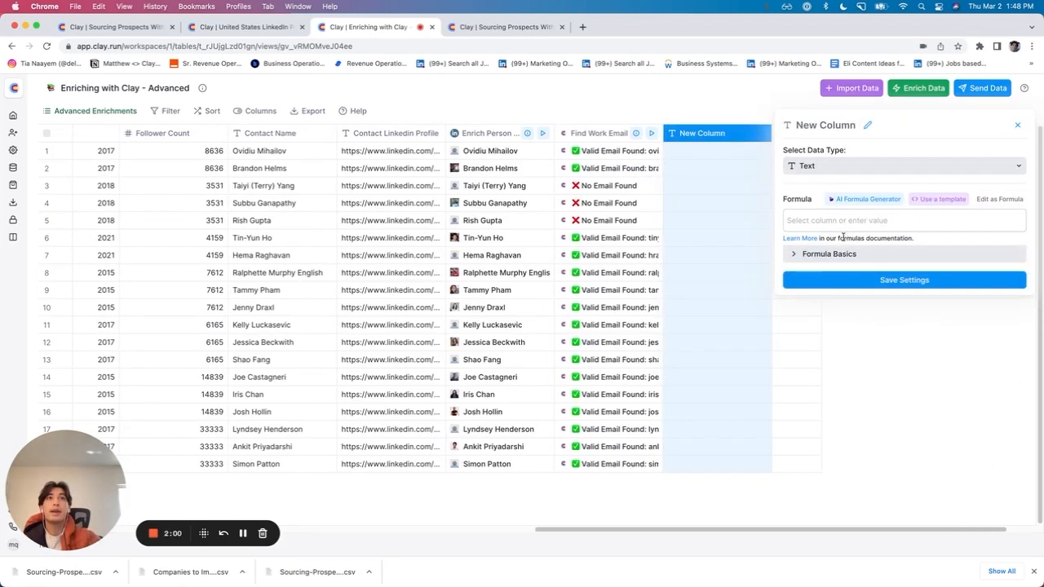
click(887, 199)
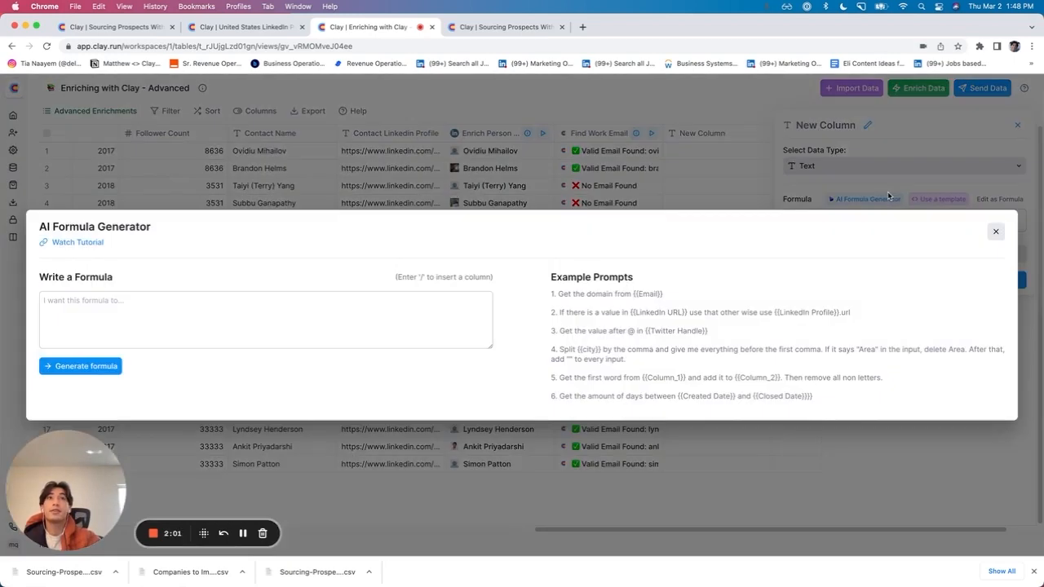
- Generate a formula from the prompt "Pull out just the first word from {{Contact Name}}" and save it to the column
click(305, 308)
text(Pull )
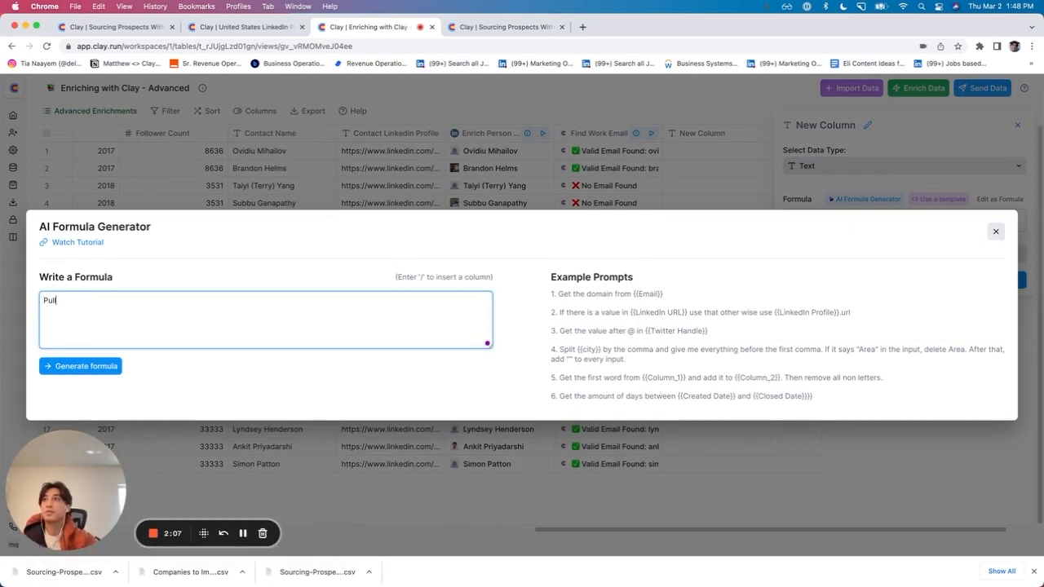
text(out)
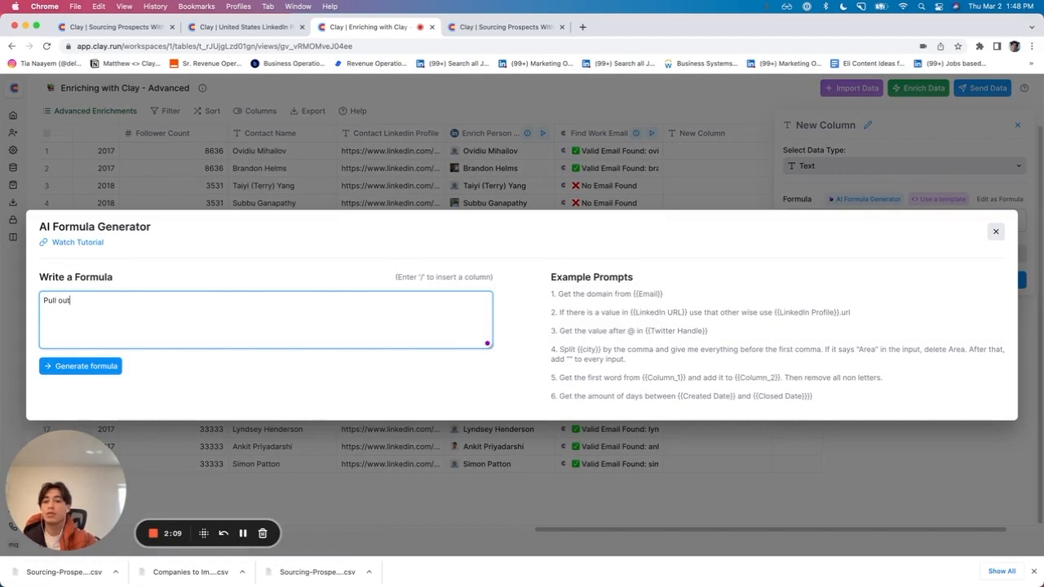
text( just the f)
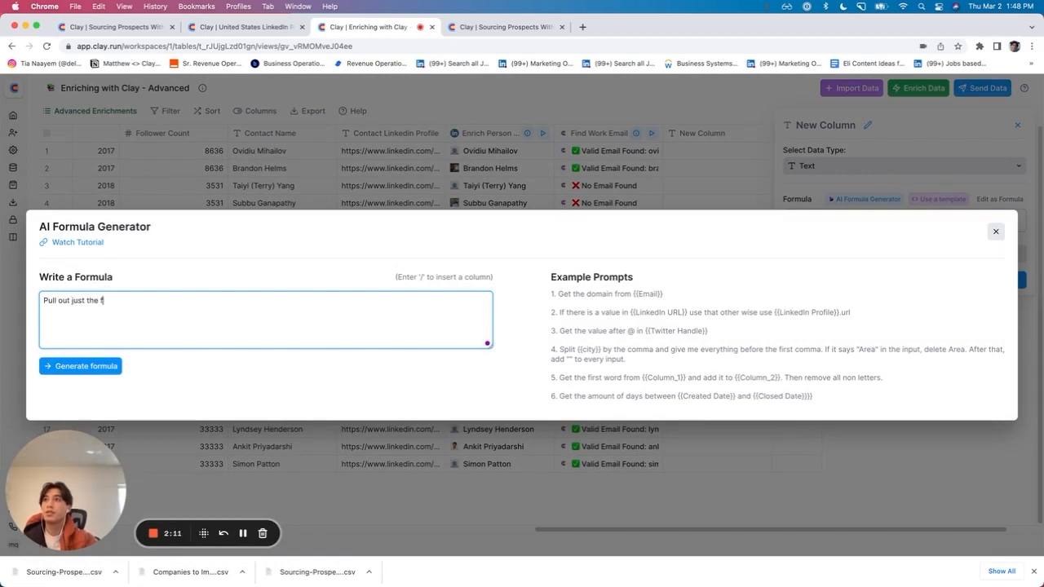
text(irst word from )
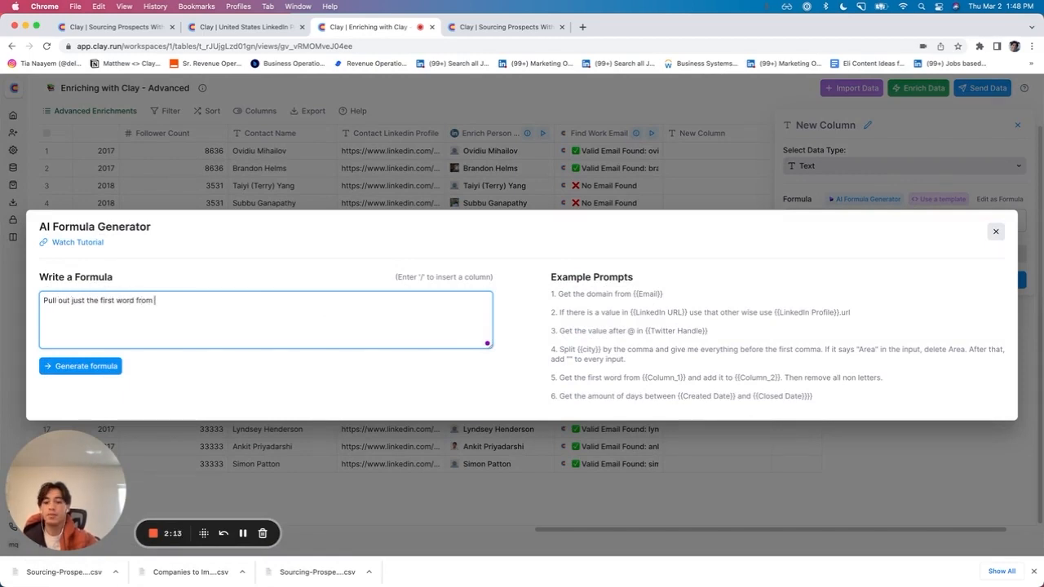
text(/)
scroll(316, 416, down, 5)
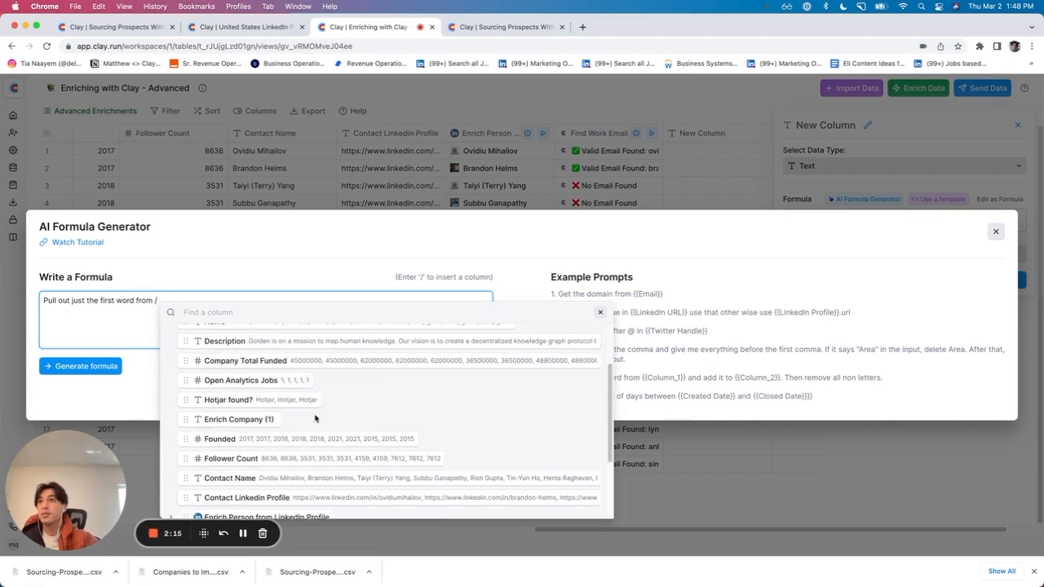
click(298, 473)
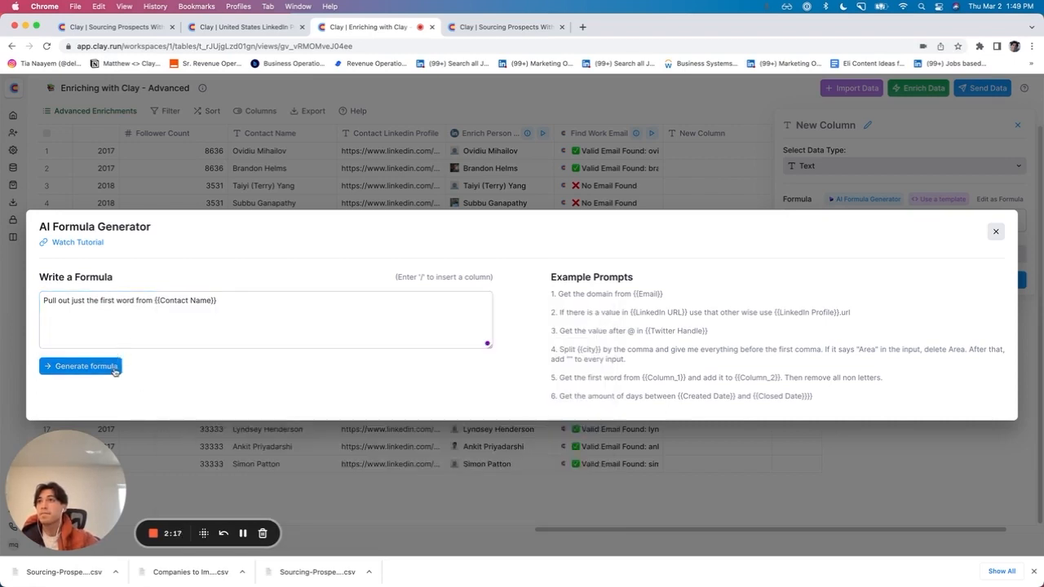
click(114, 367)
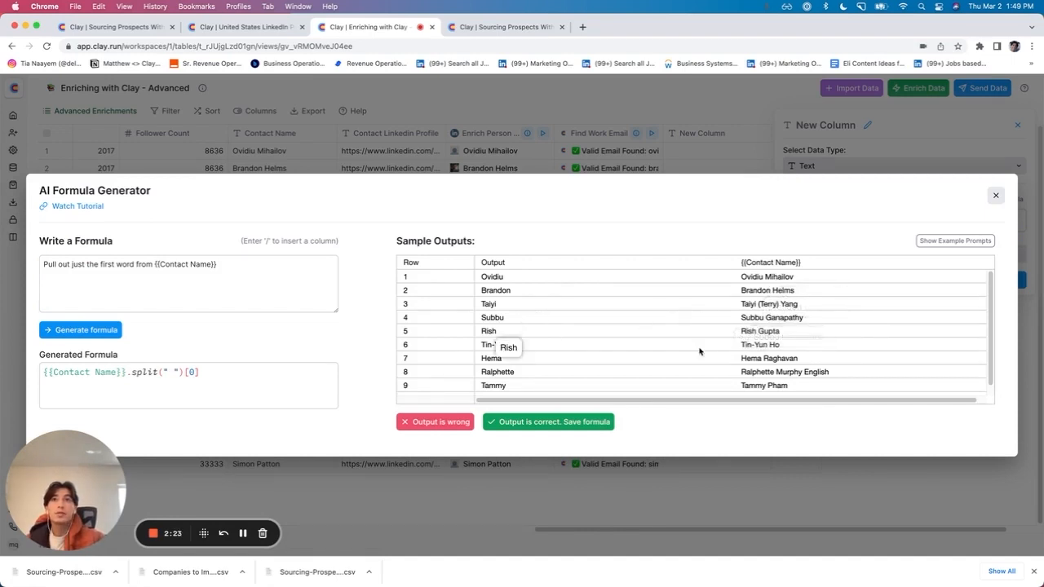
click(274, 291)
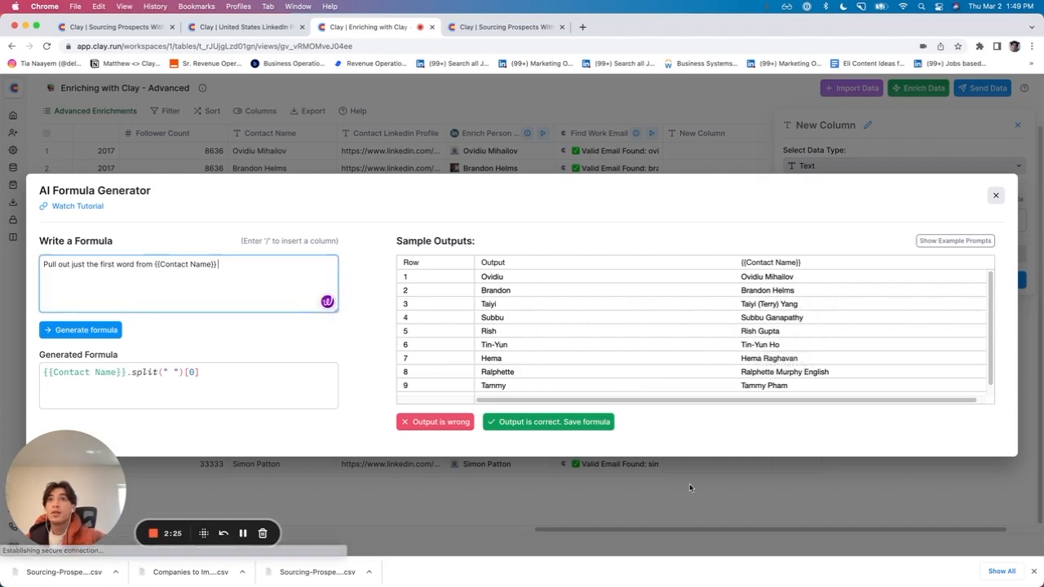
click(601, 422)
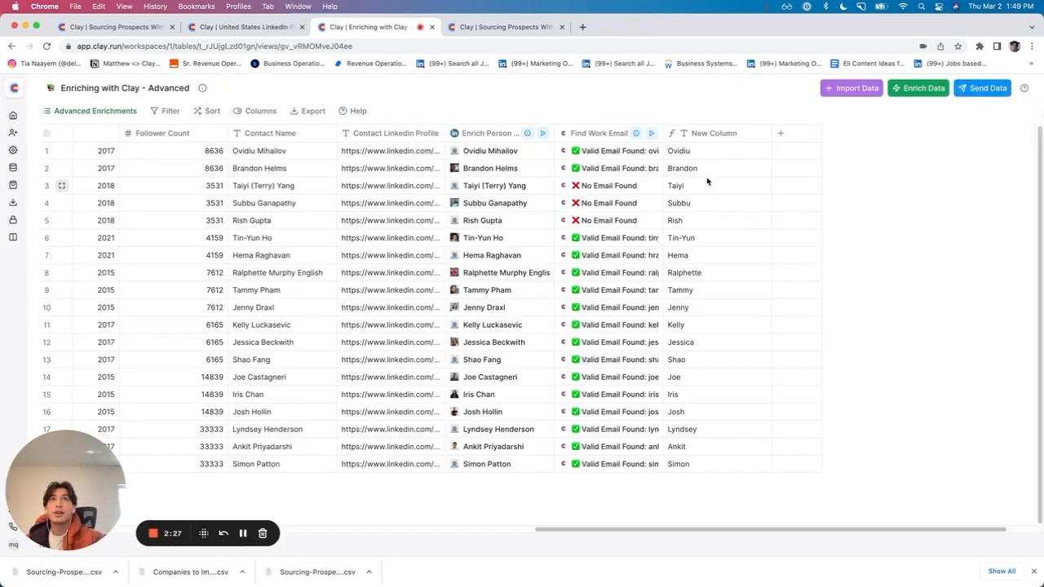
- Rename the new formula column as "First name"
click(727, 139)
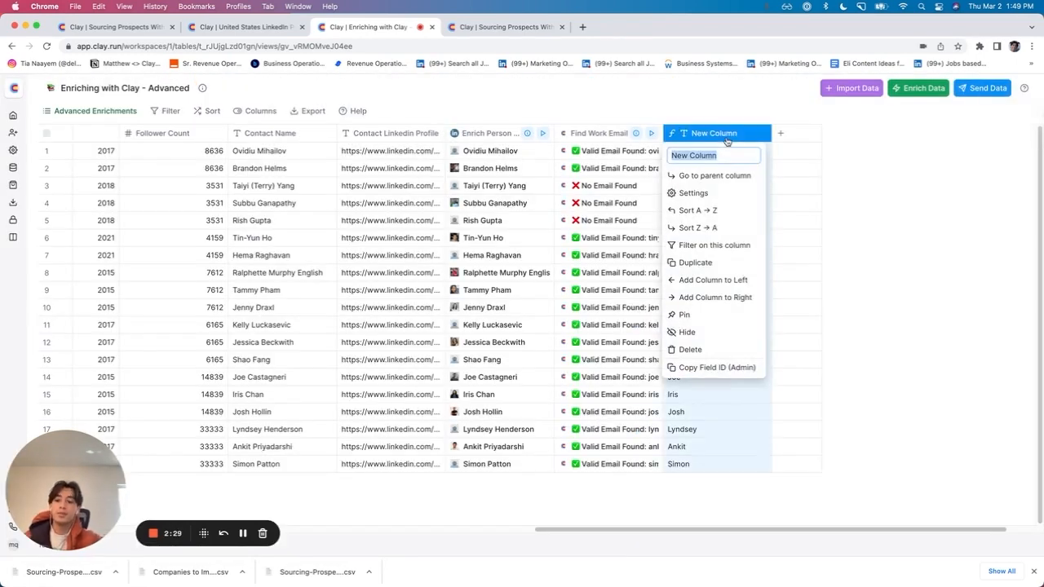
text(First name)
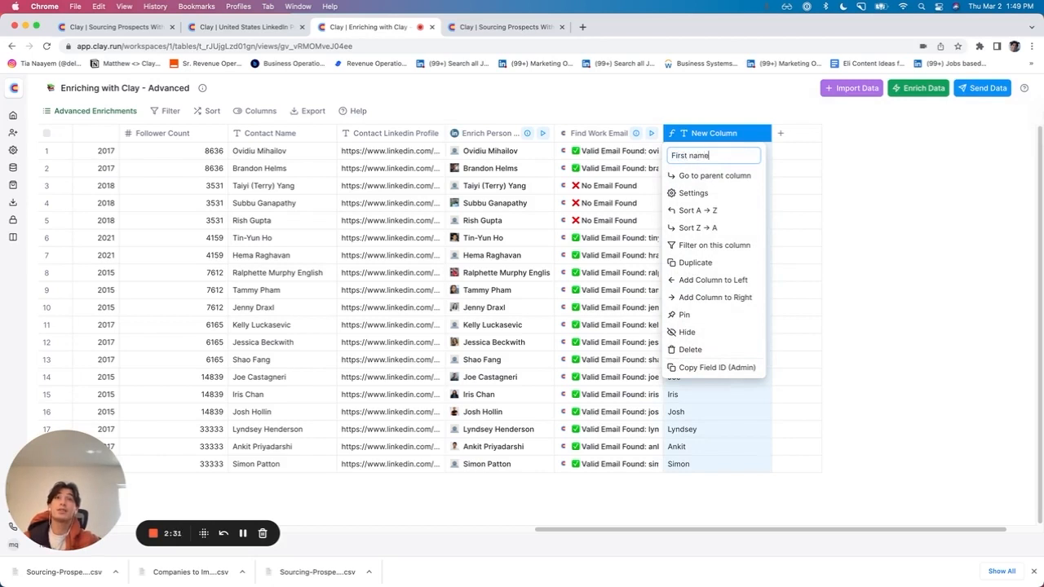
key(Return)
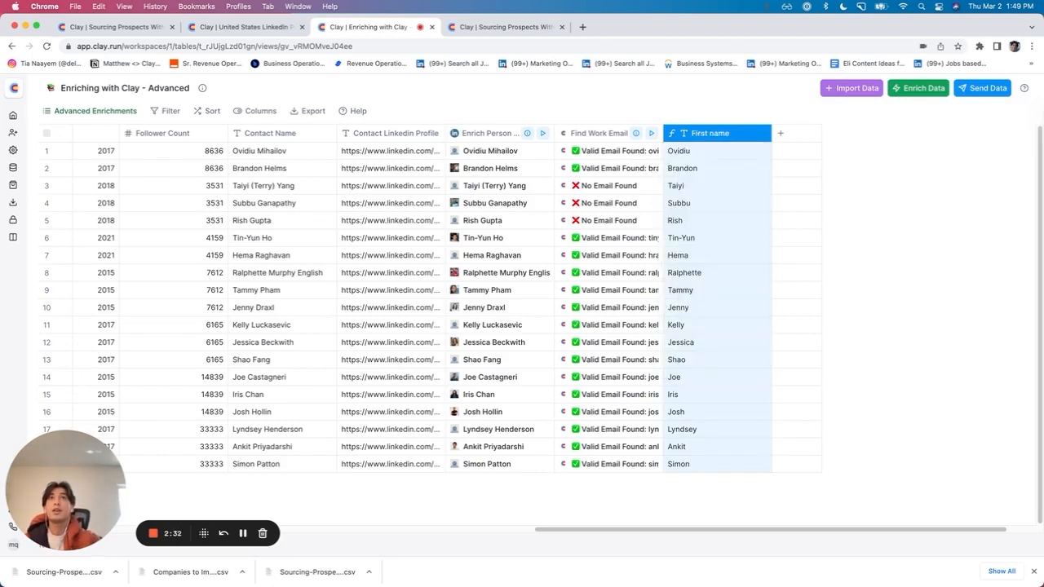
- Add a new text column after First name and open the AI Formula Generator for it
click(780, 136)
click(811, 218)
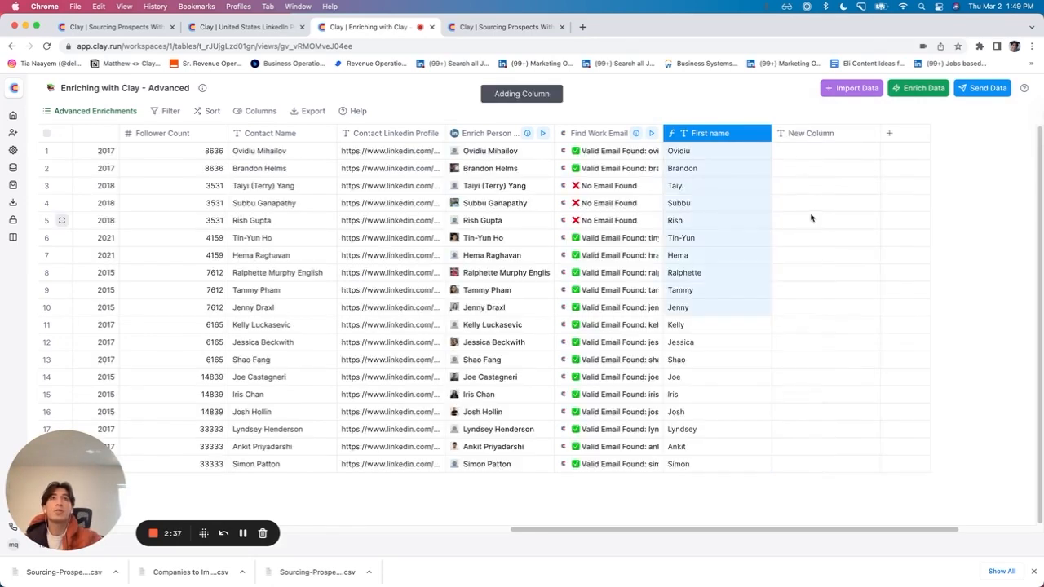
click(809, 133)
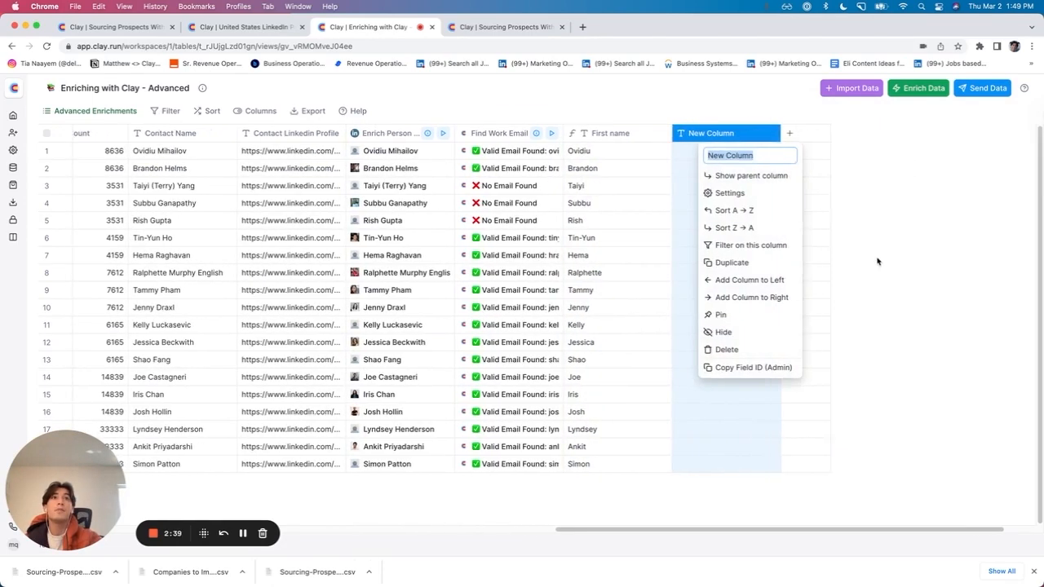
click(718, 193)
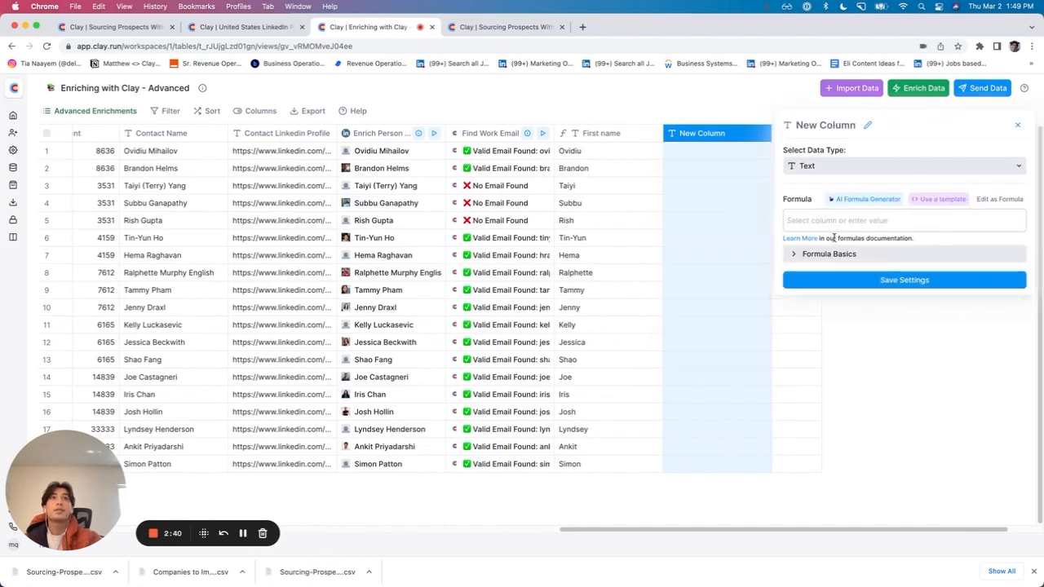
click(860, 200)
- Generate a formula from the prompt "select just the last word from {{Contact Name}}" and save it to the column
click(333, 306)
text(P)
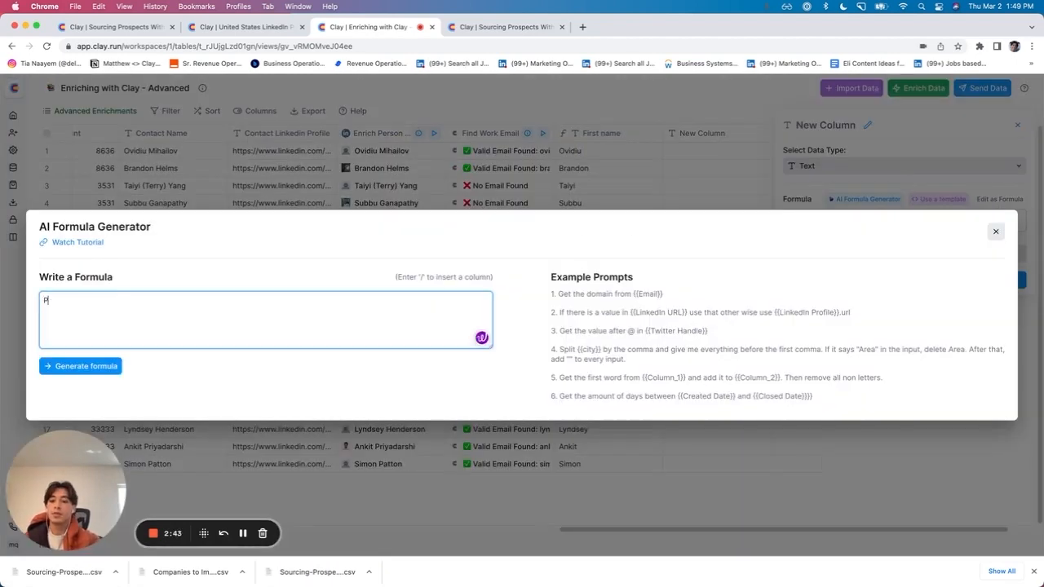
key(BackSpace)
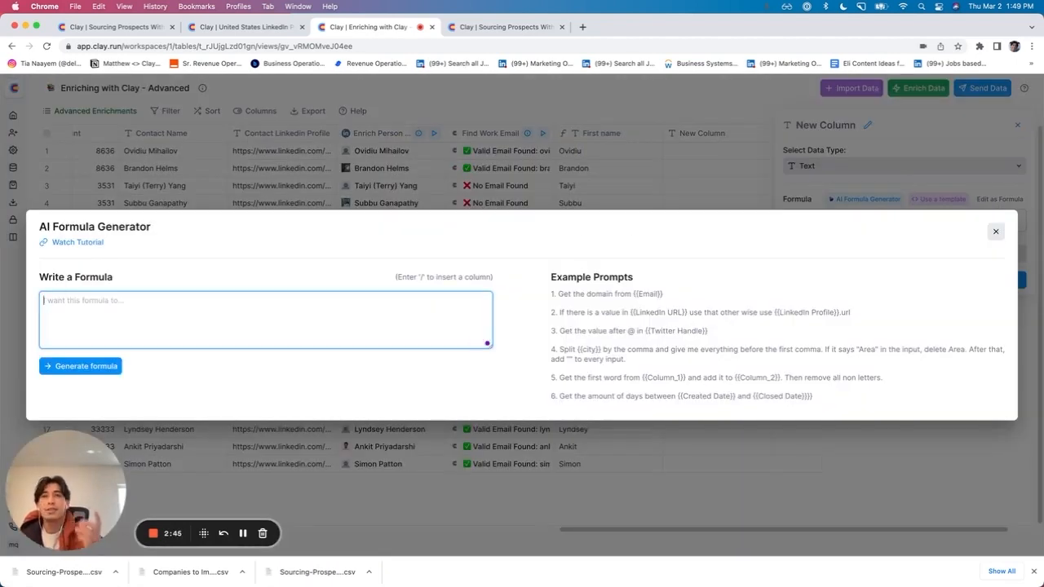
text(select just th)
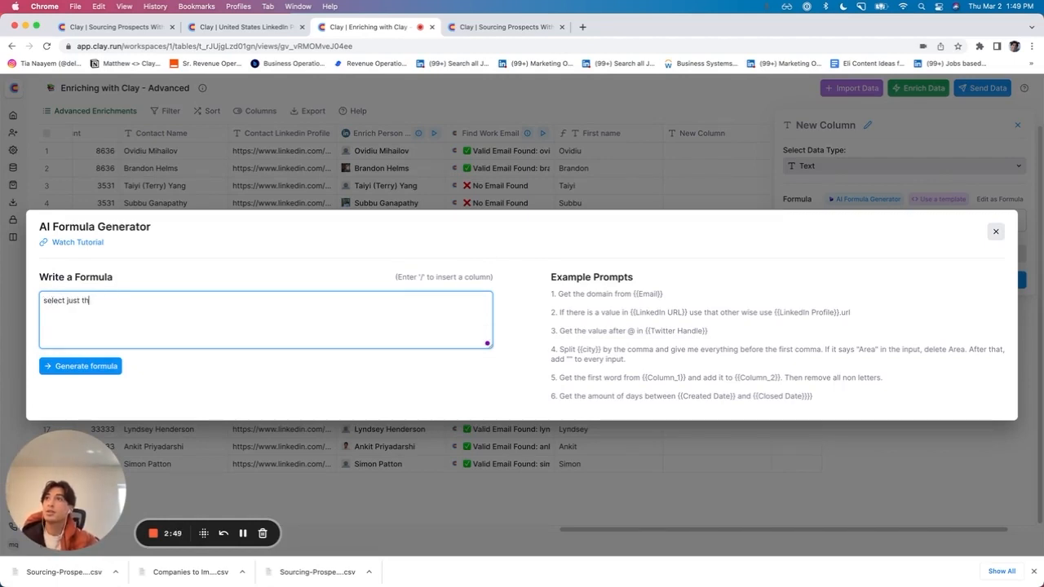
text(e last word from )
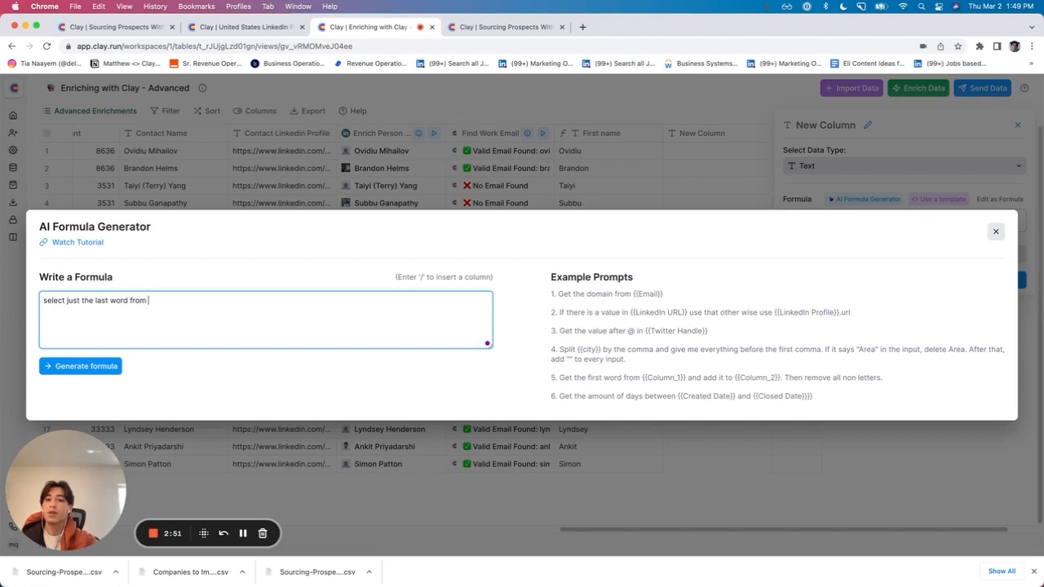
text(/)
scroll(379, 389, down, 3)
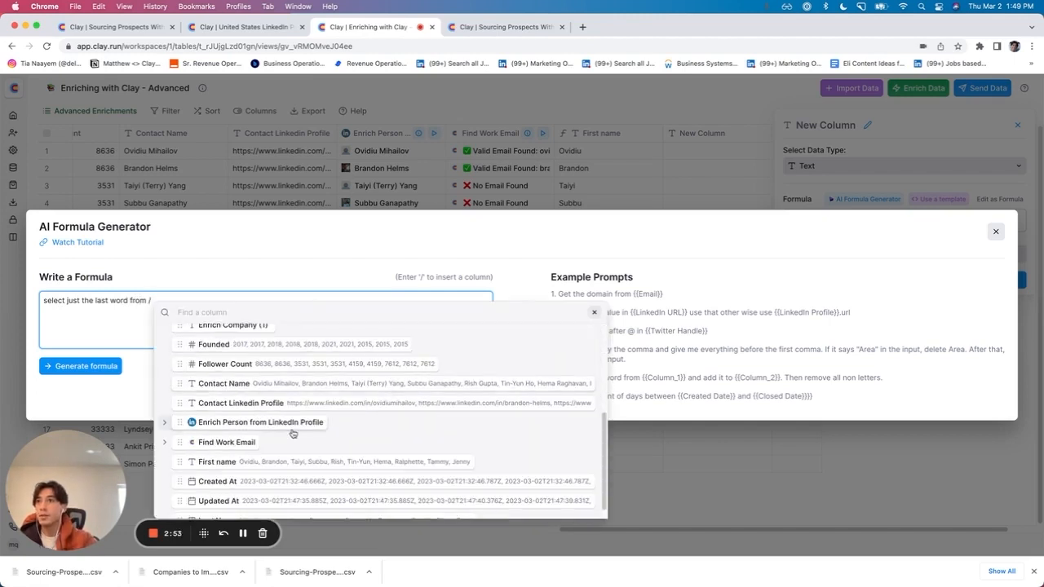
click(270, 383)
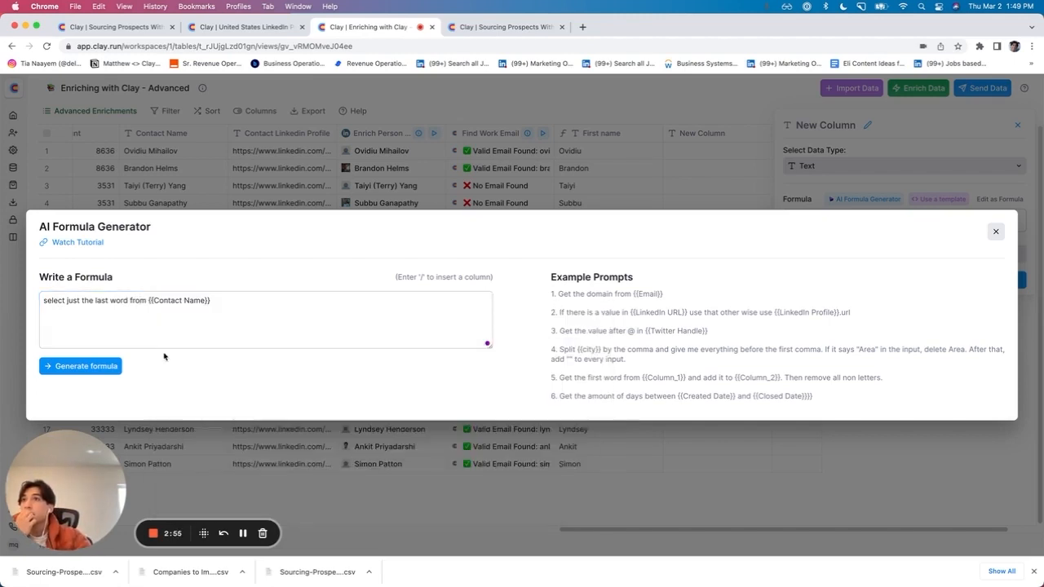
click(103, 366)
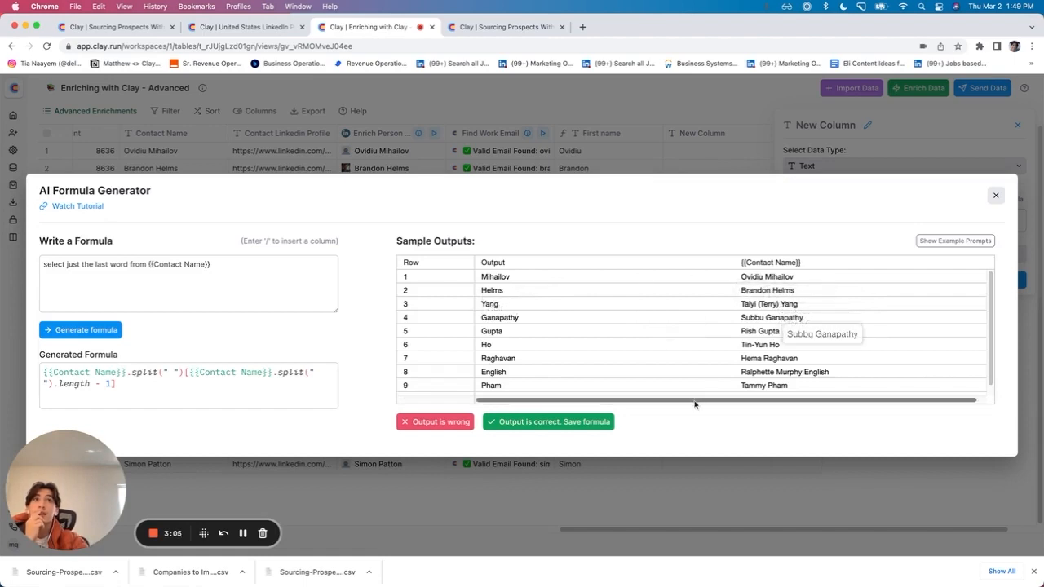
click(575, 424)
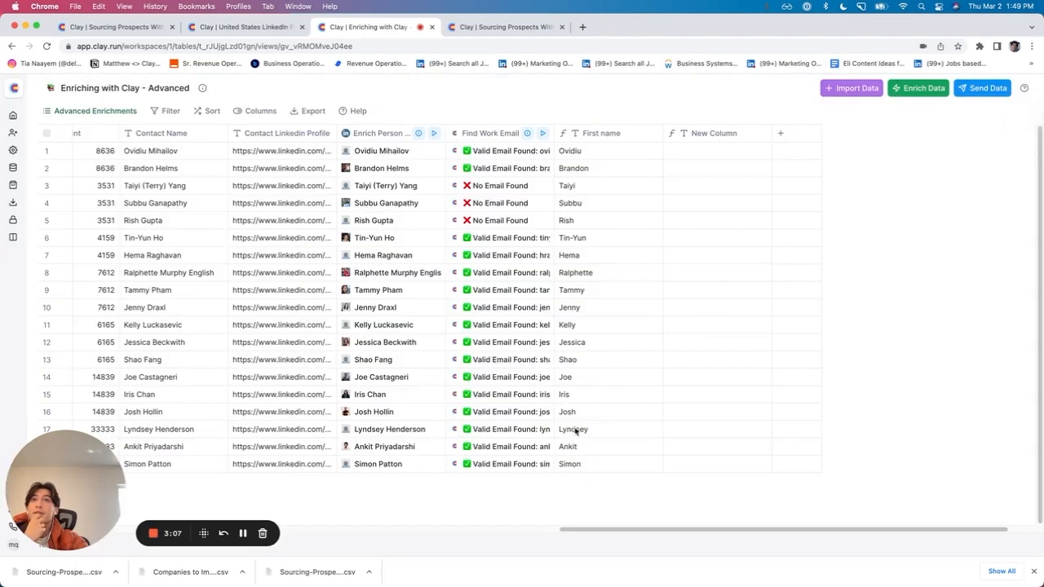
- Rename the new last-word formula column as "Last Name"
click(732, 133)
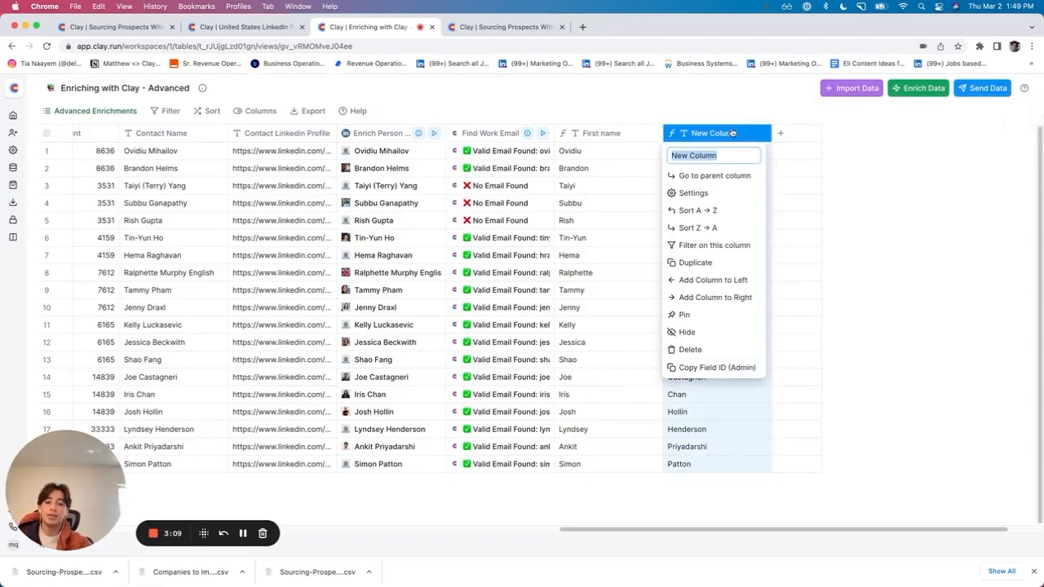
text(Last aNa)
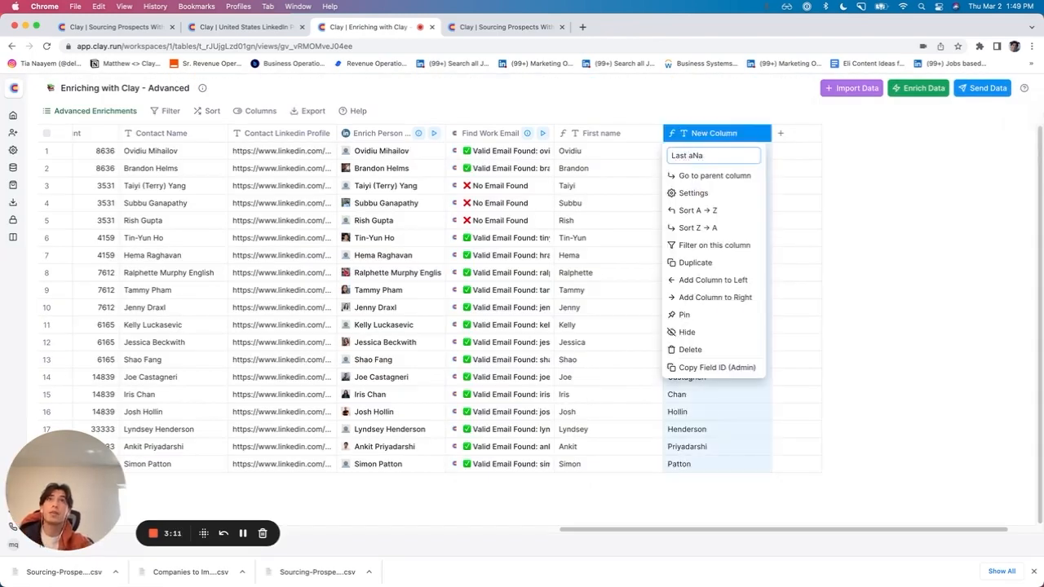
text(meme)
key(Return)
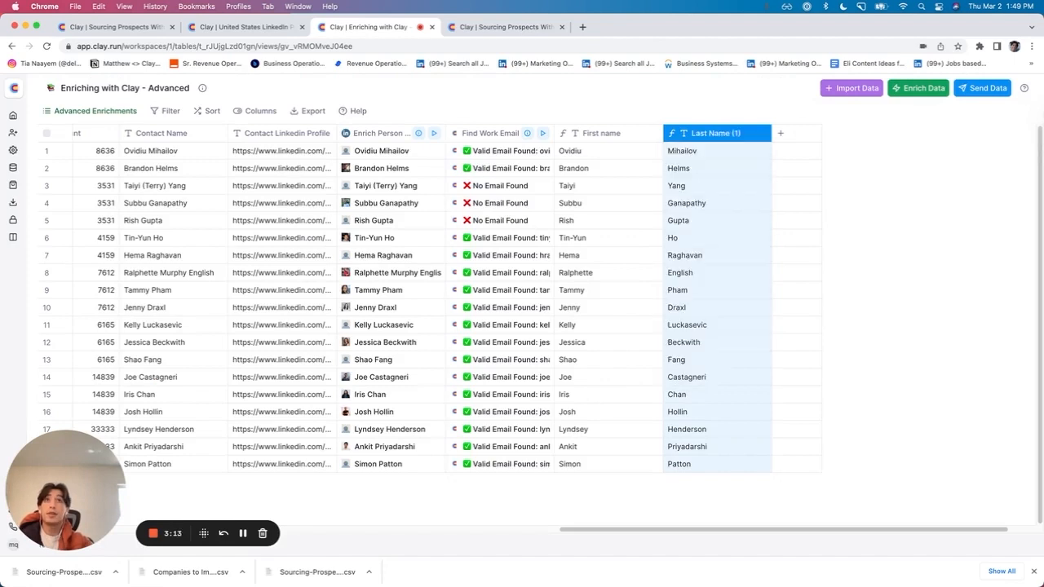
- Open Zero Bounce's Find Email by Name and Company Domain enrichment from the Emails category
click(915, 88)
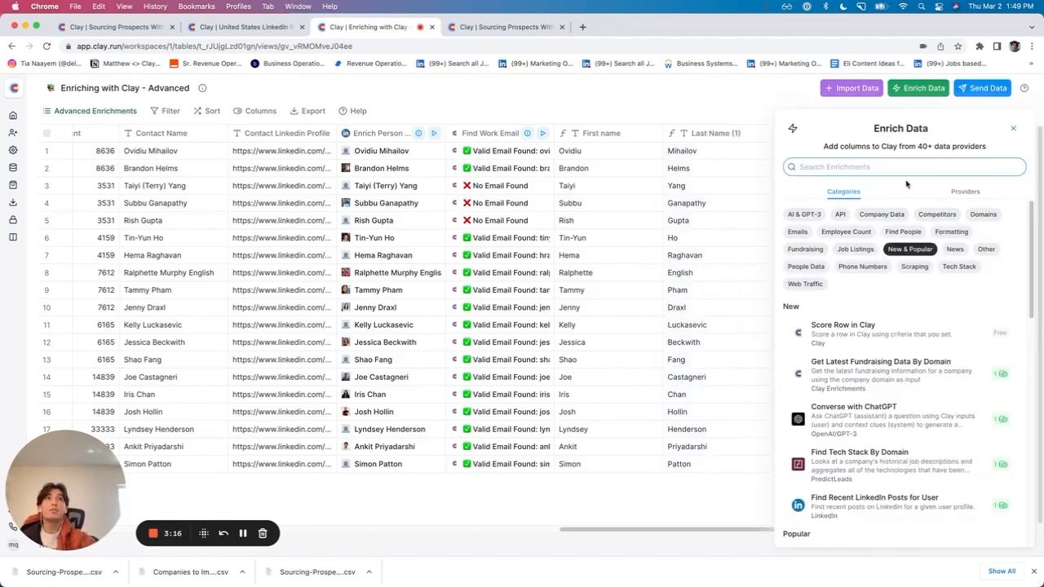
click(797, 232)
scroll(898, 394, down, 3)
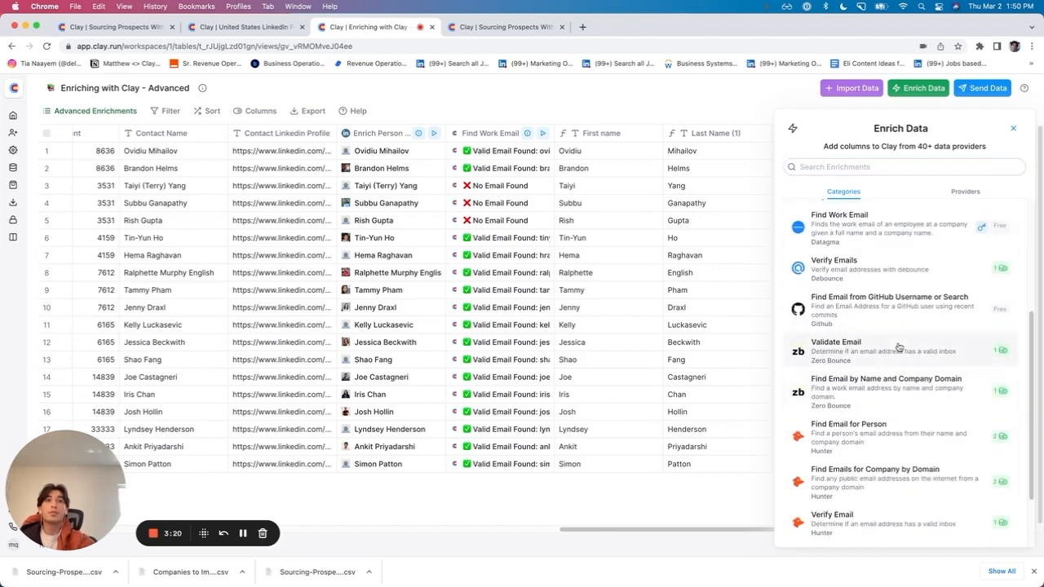
click(889, 390)
- Map the enrichment's First Name, Last Name and Company Domain inputs to the First name, Last Name and Website columns
click(846, 311)
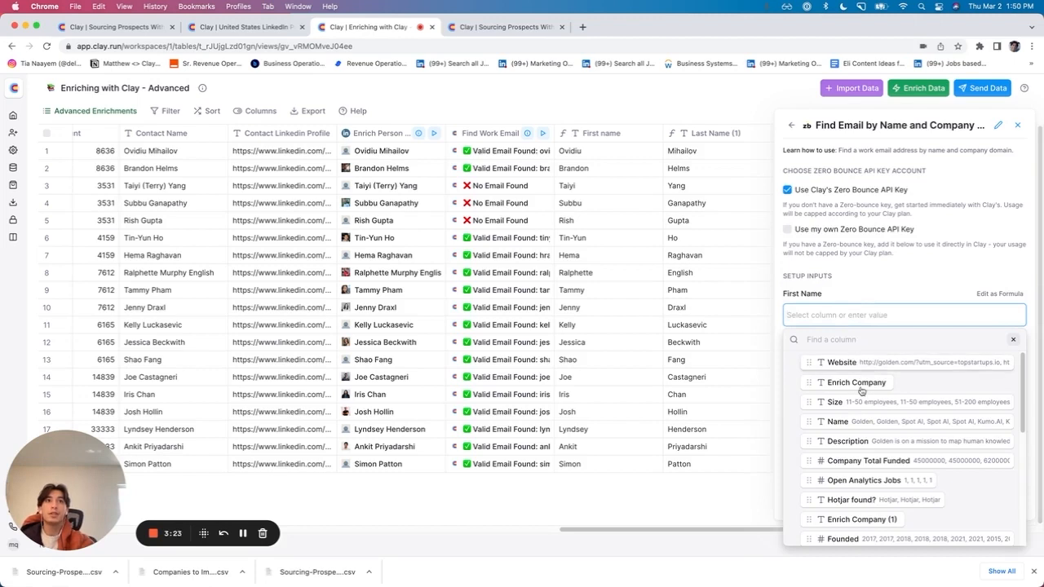
text(first)
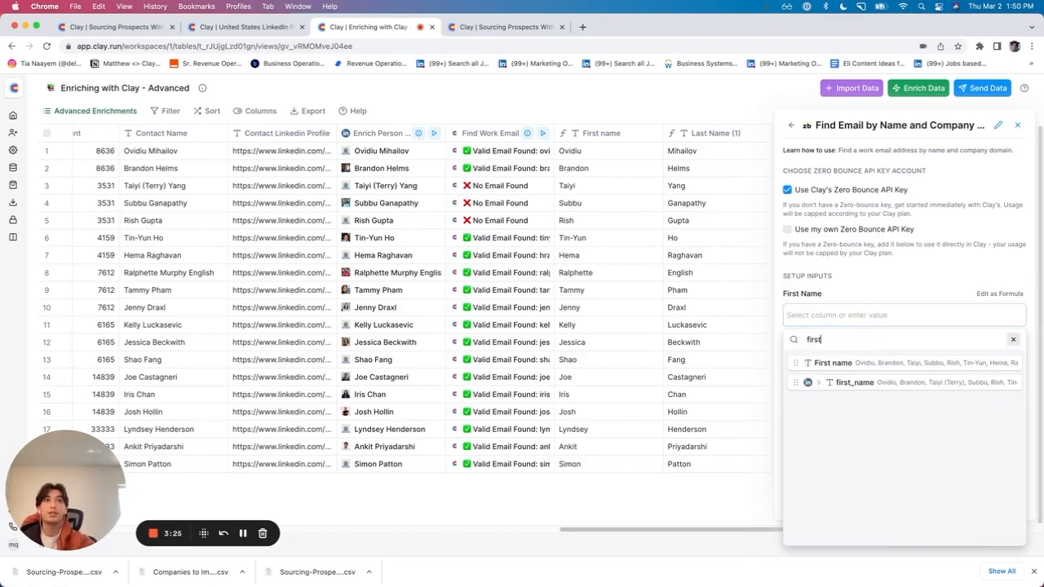
click(869, 362)
click(1013, 339)
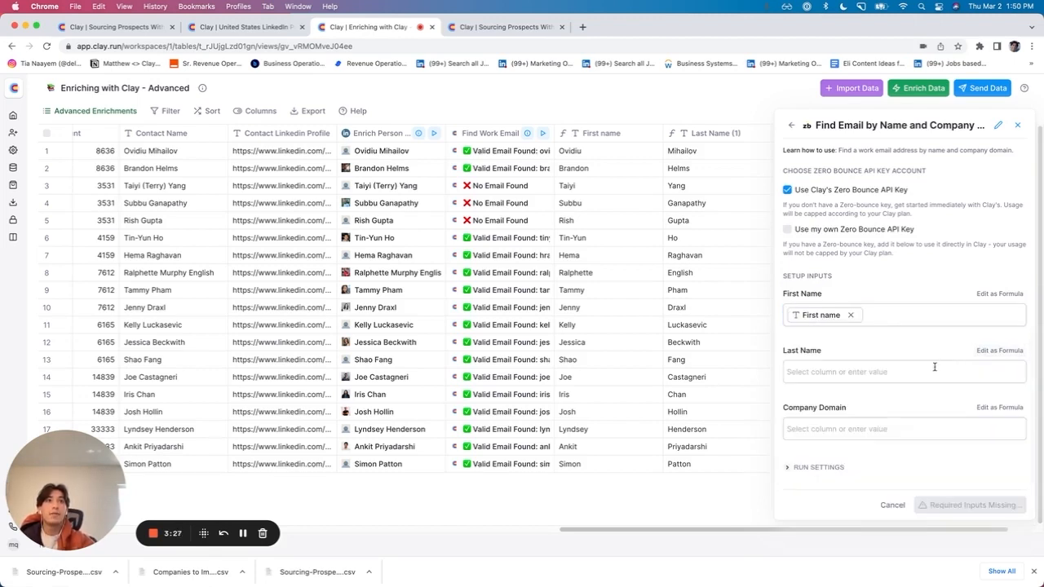
click(936, 371)
text(last)
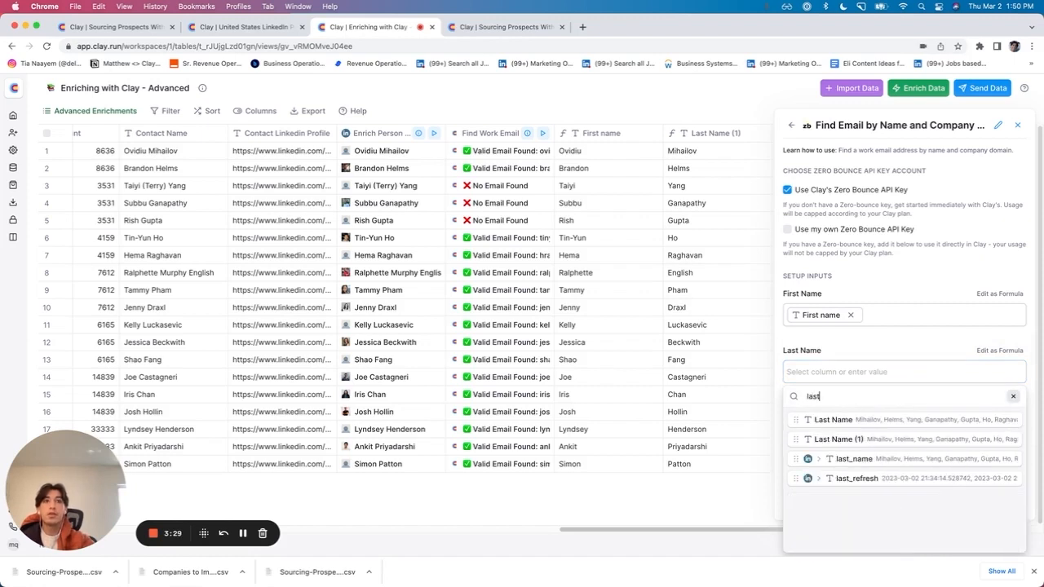
click(1012, 397)
click(900, 423)
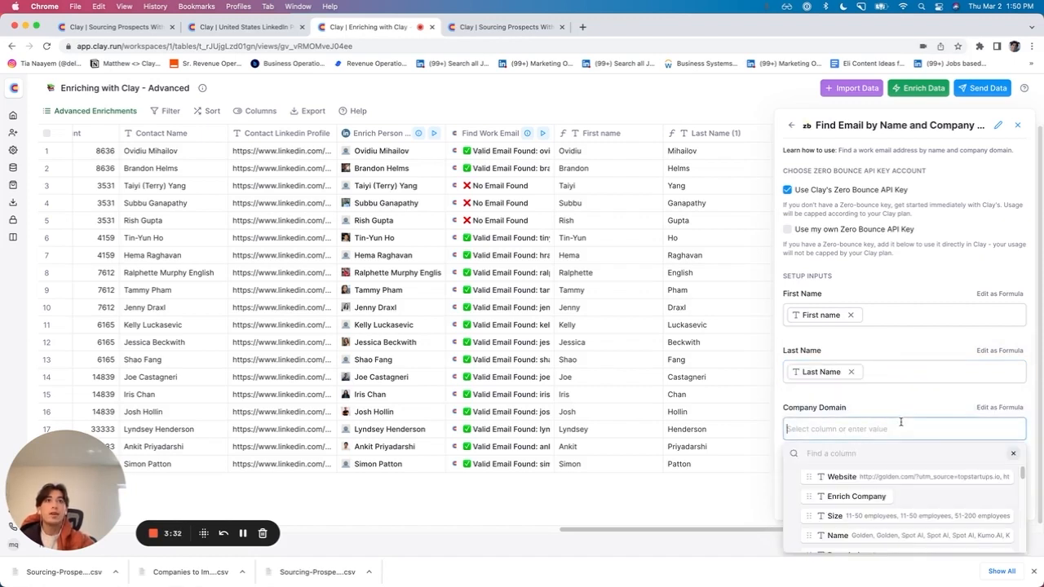
click(874, 476)
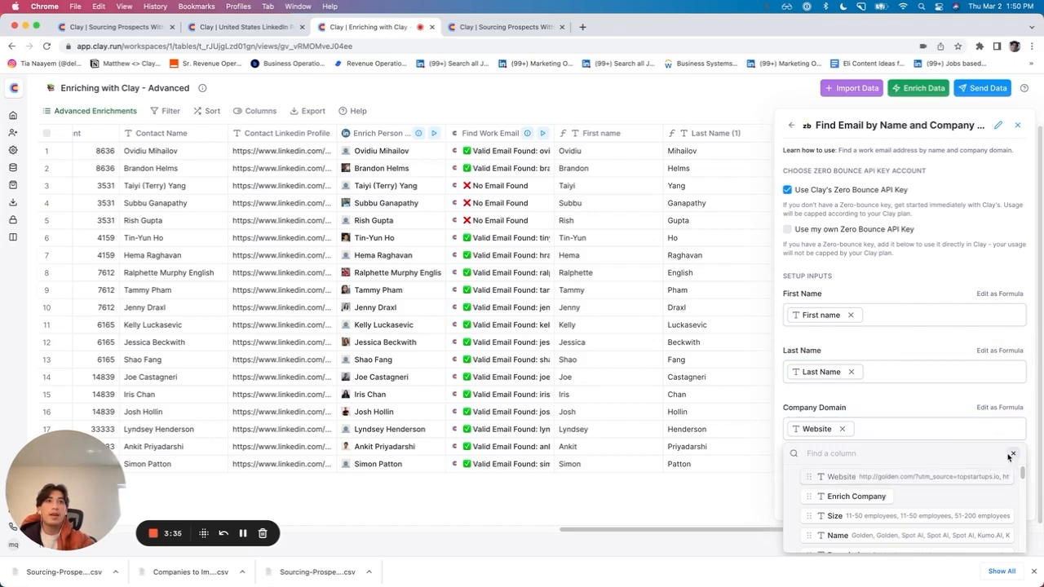
click(1012, 454)
- Expand the enrichment's run settings and open the AI Formula Generator for its conditional formula
click(832, 467)
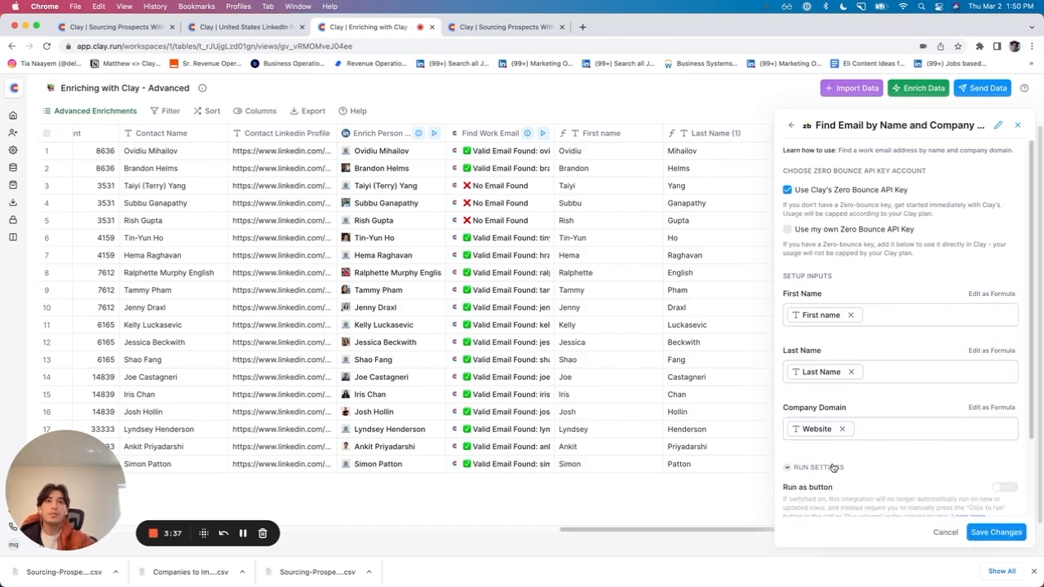
scroll(840, 461, down, 2)
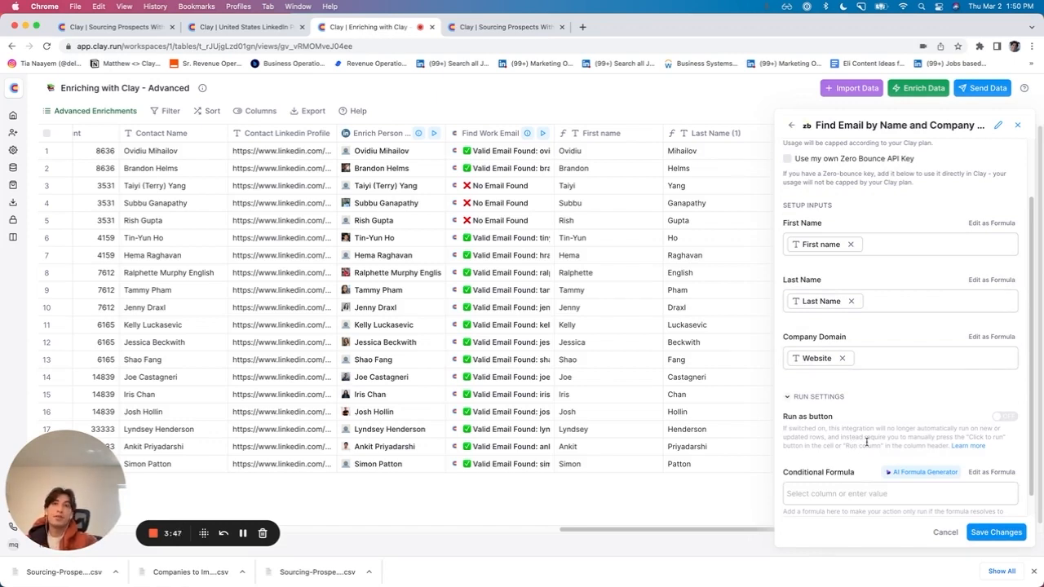
click(923, 472)
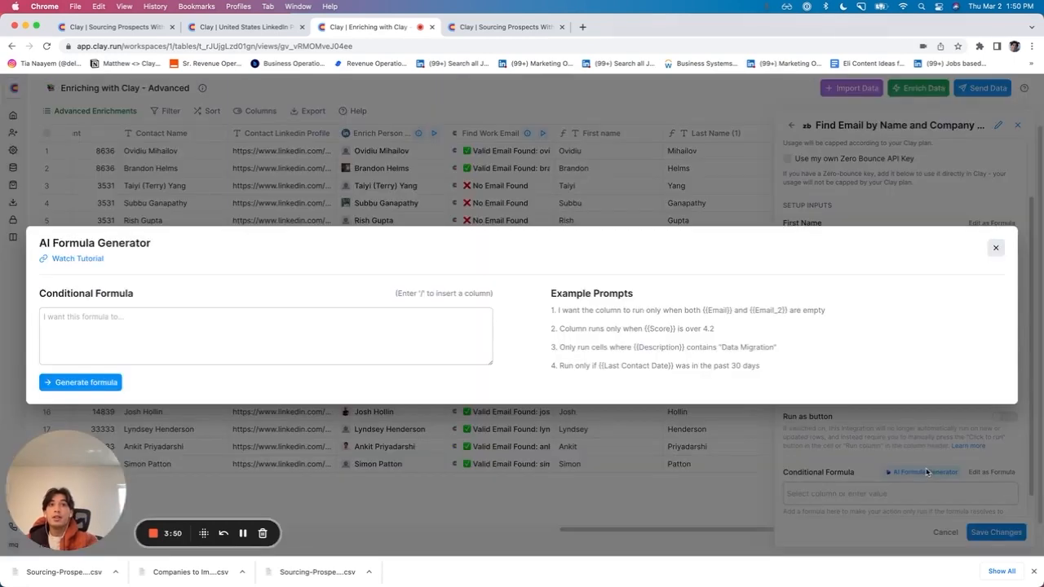
- Generate and save a conditional formula from the prompt "If {{Find Work Email}}.email is null, run the column. If it is not null, do not run"
click(327, 320)
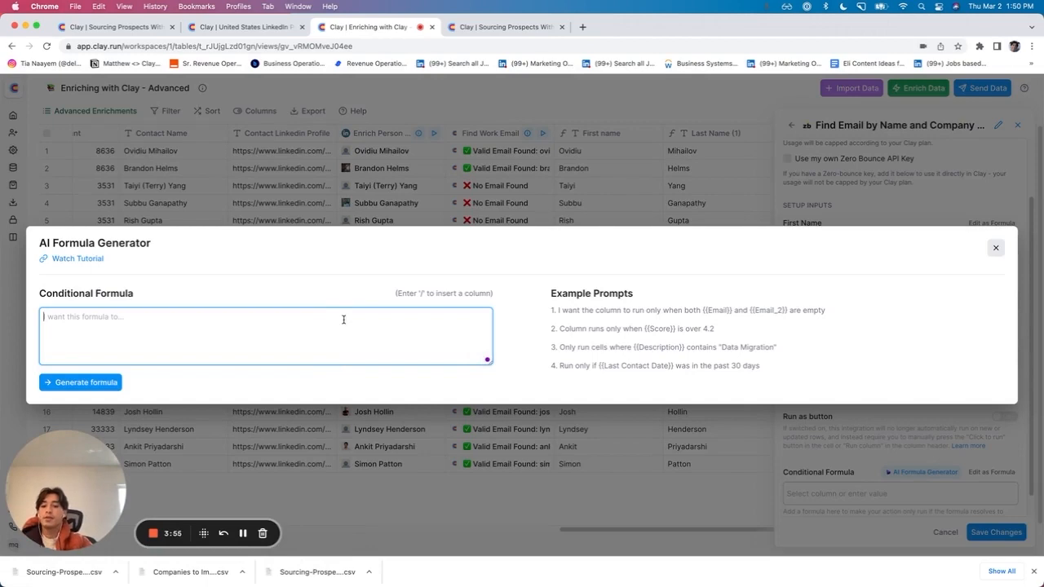
text(If /)
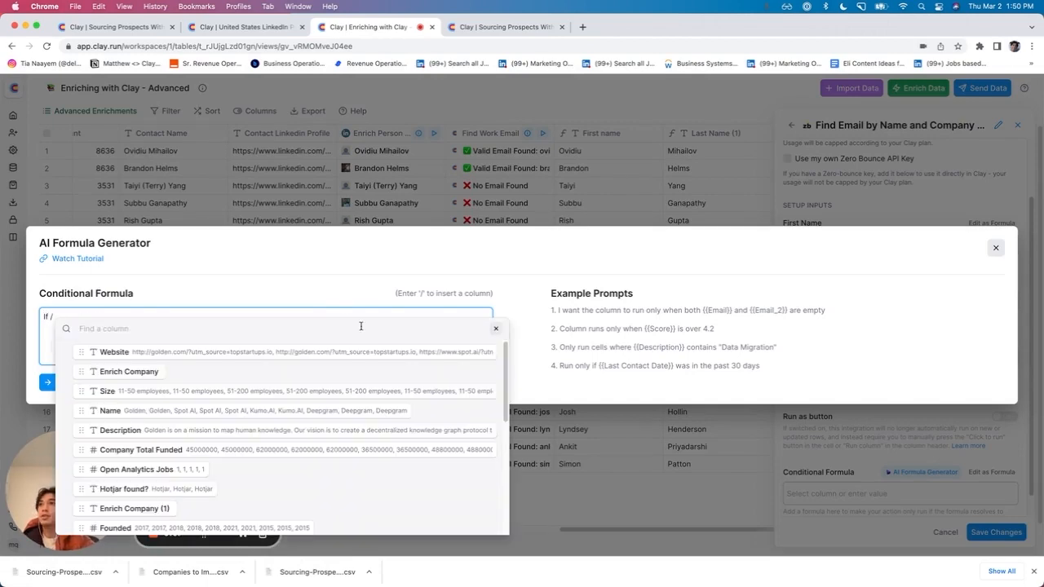
scroll(347, 428, down, 5)
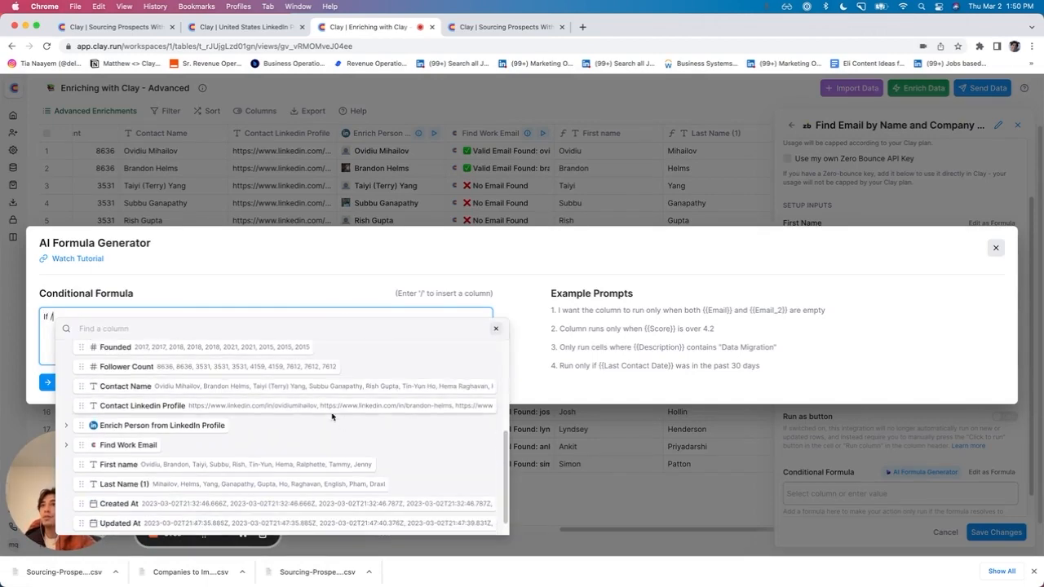
click(65, 446)
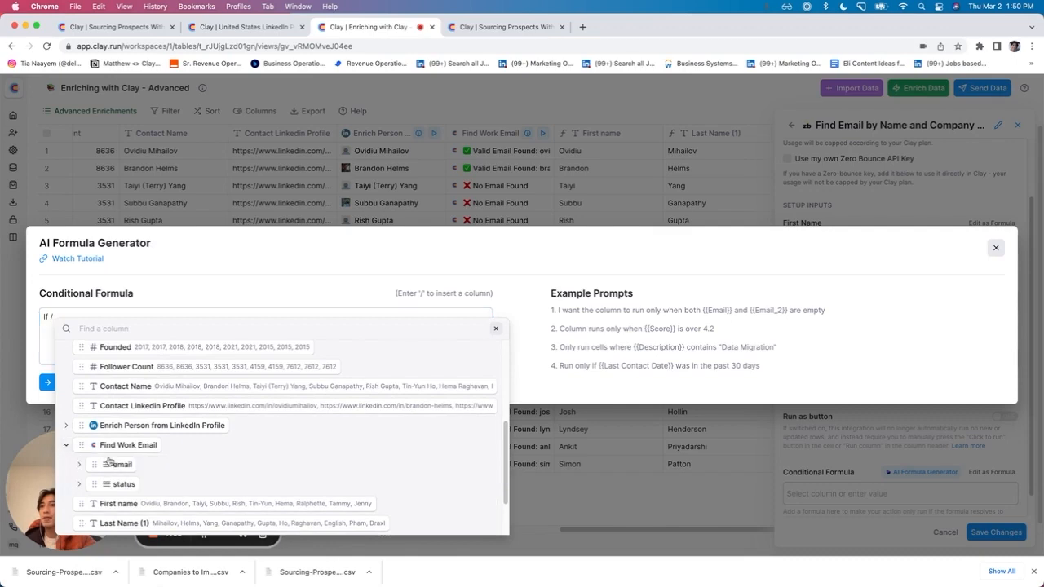
click(114, 464)
drag(114, 464, 75, 317)
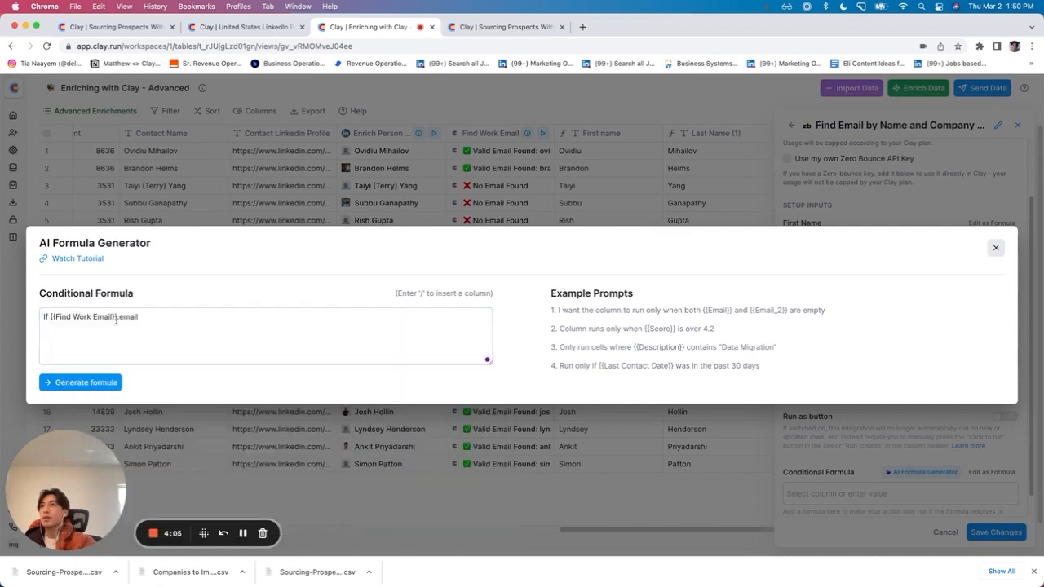
click(177, 318)
text(is nu)
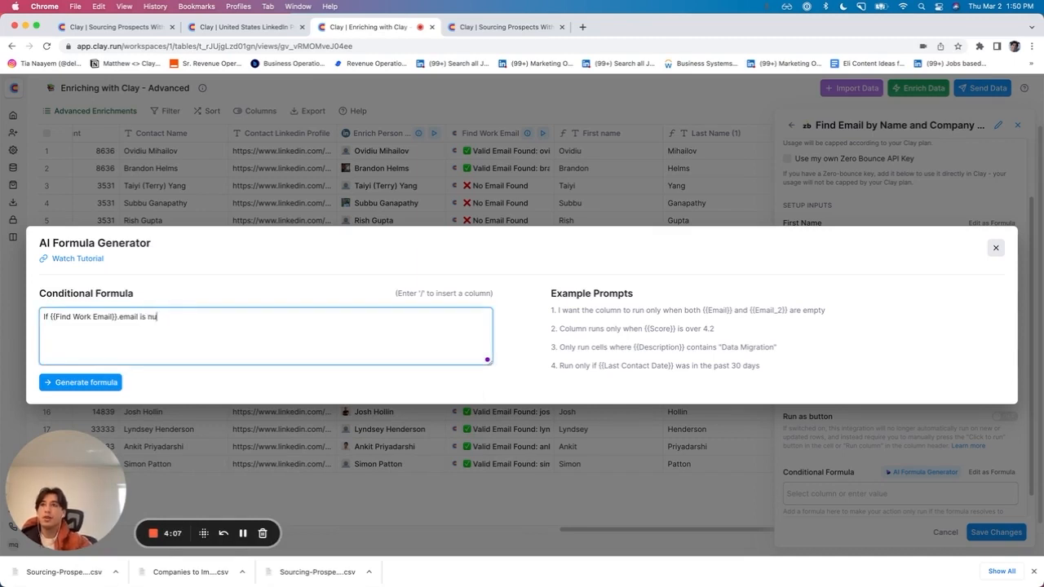
text(ll, run the colu)
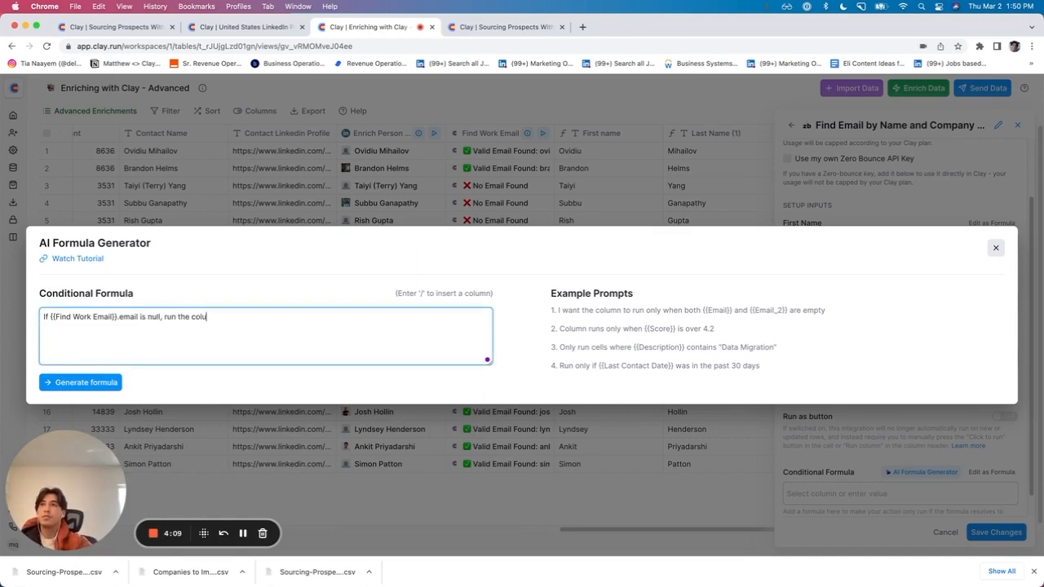
text(mn. If it is not null, do not run)
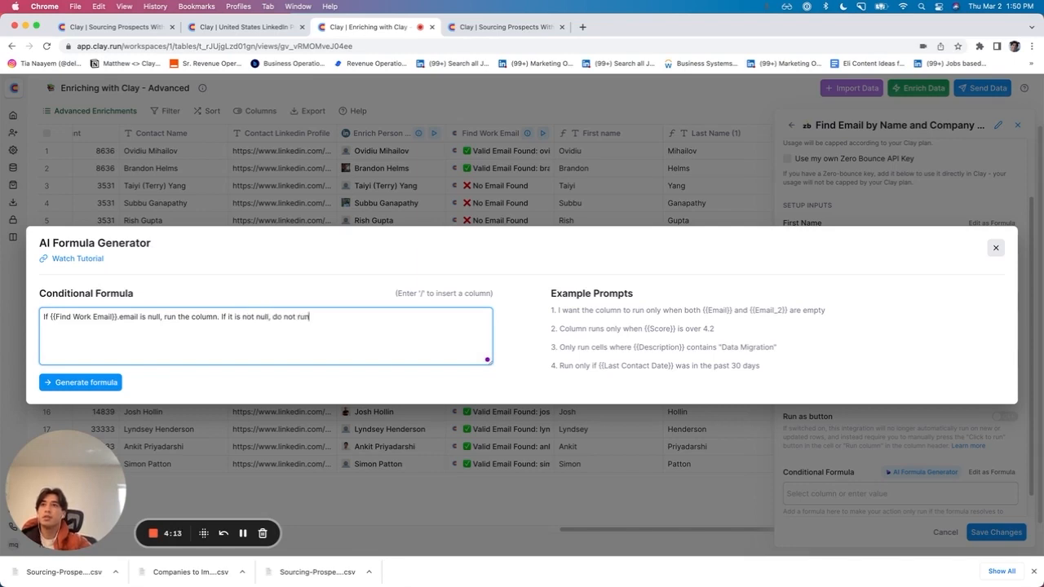
click(71, 380)
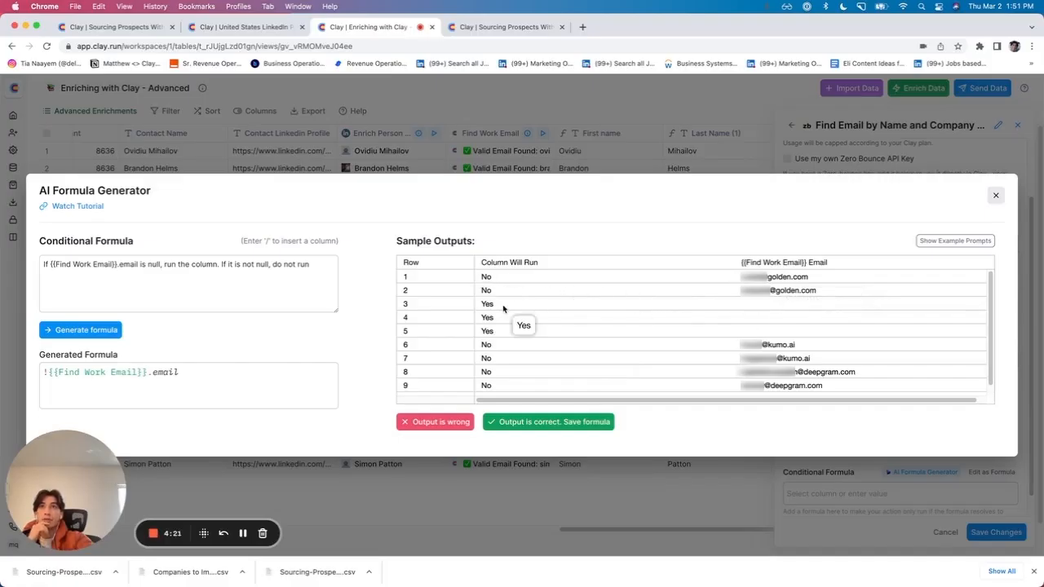
click(548, 422)
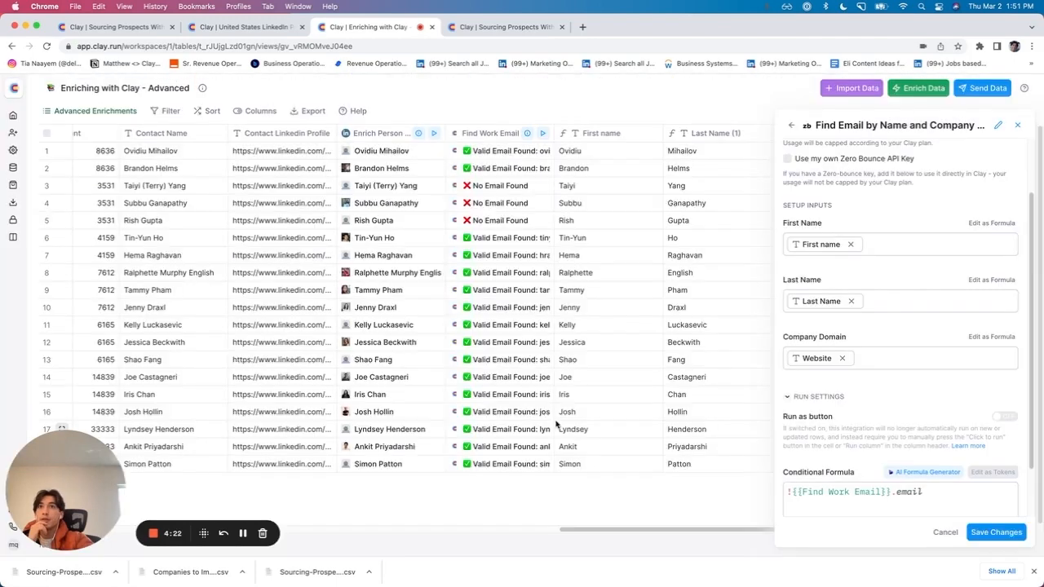
- Save the Zero Bounce email enrichment and force run its column on all 19 rows
click(1000, 533)
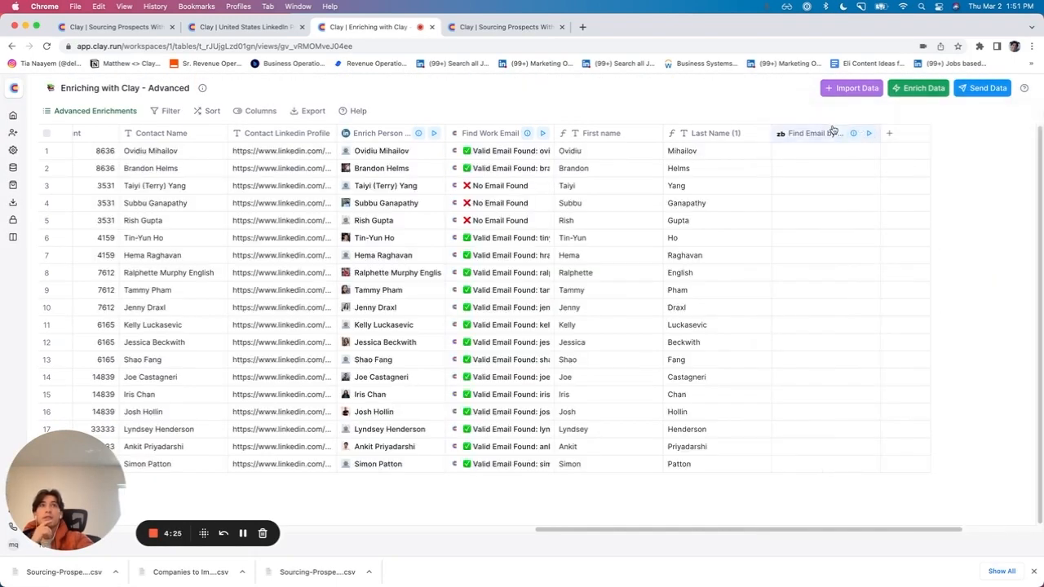
click(833, 130)
click(718, 137)
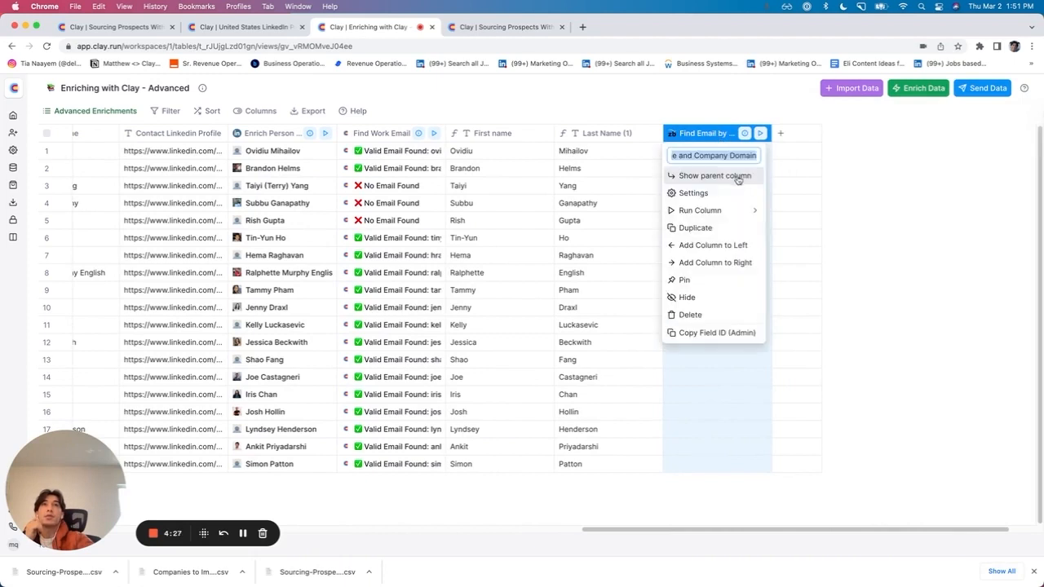
mouse_move(718, 211)
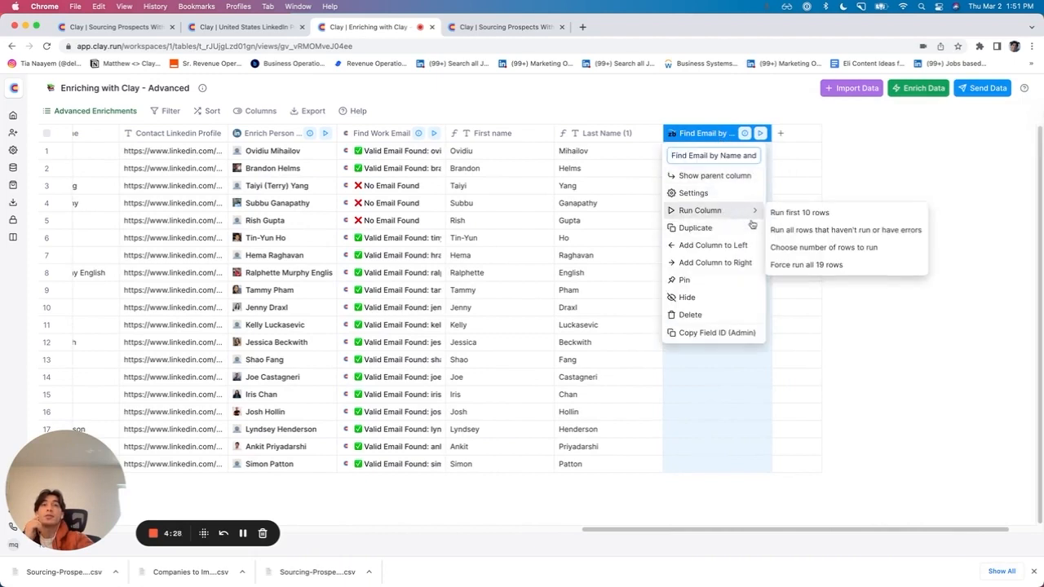
click(806, 264)
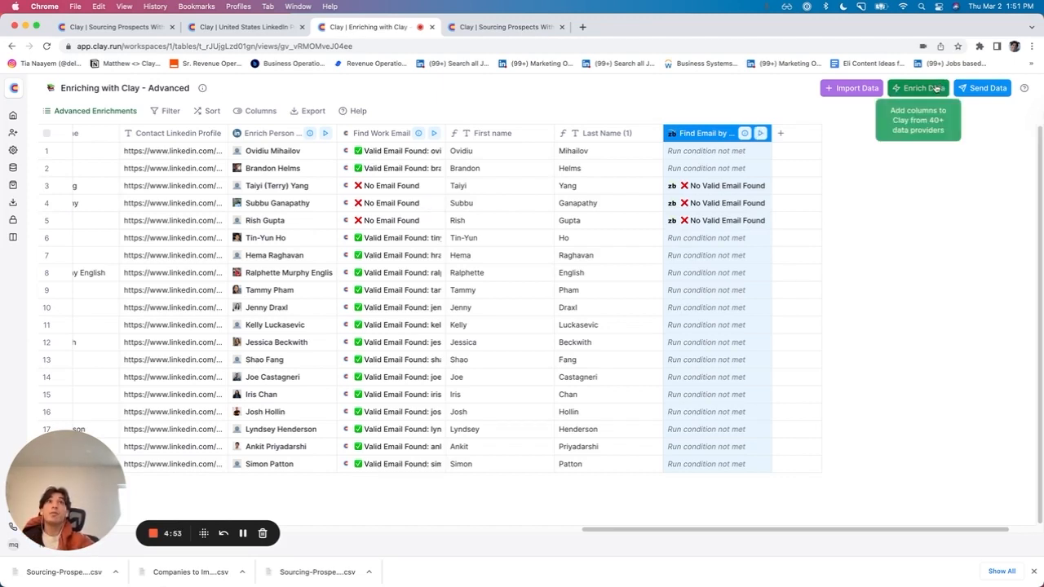
- Open the People Data Labs Enrich Person enrichment from the Emails category
click(936, 90)
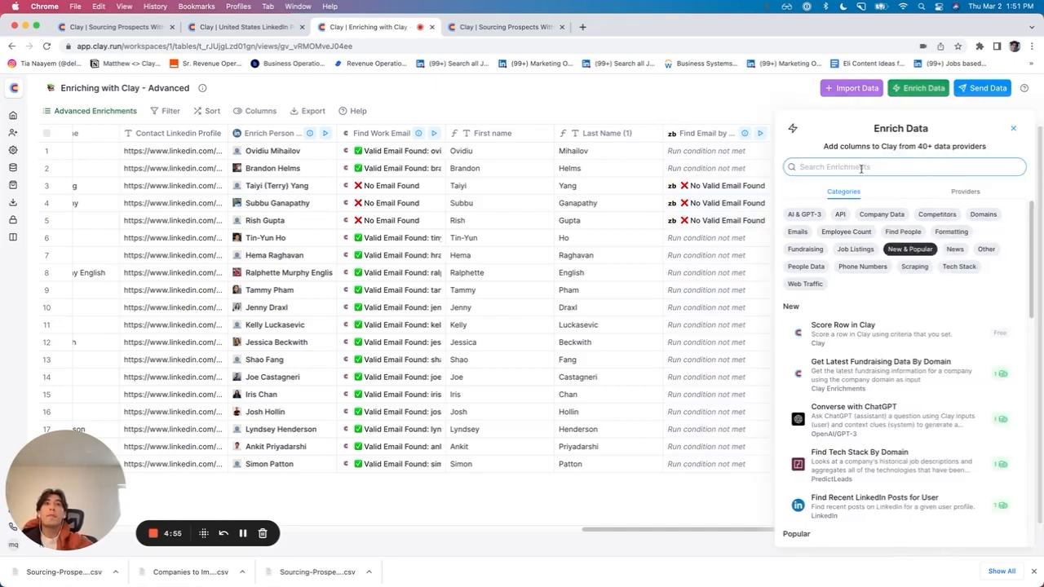
click(798, 232)
scroll(913, 457, down, 3)
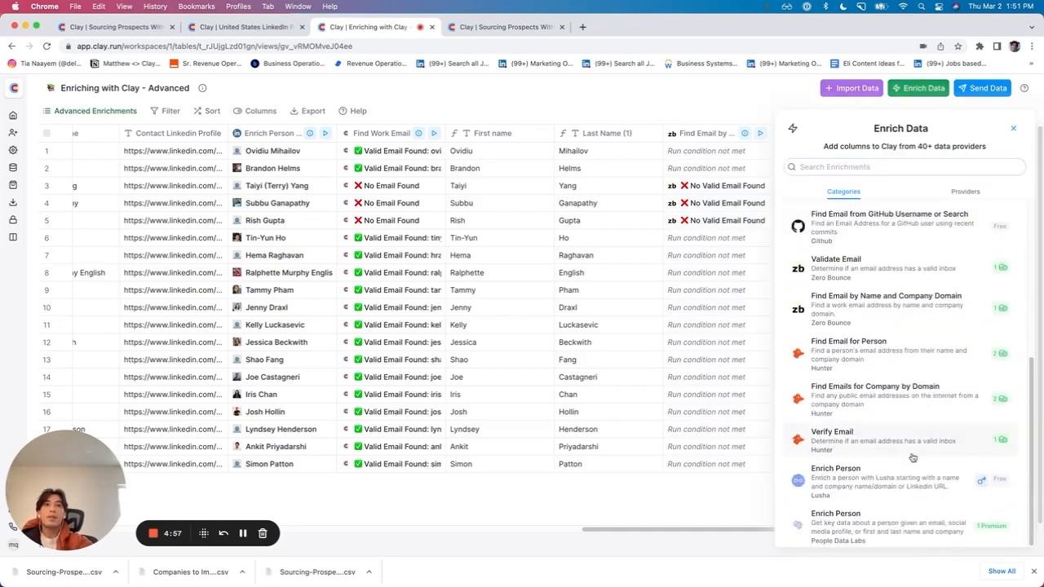
click(895, 527)
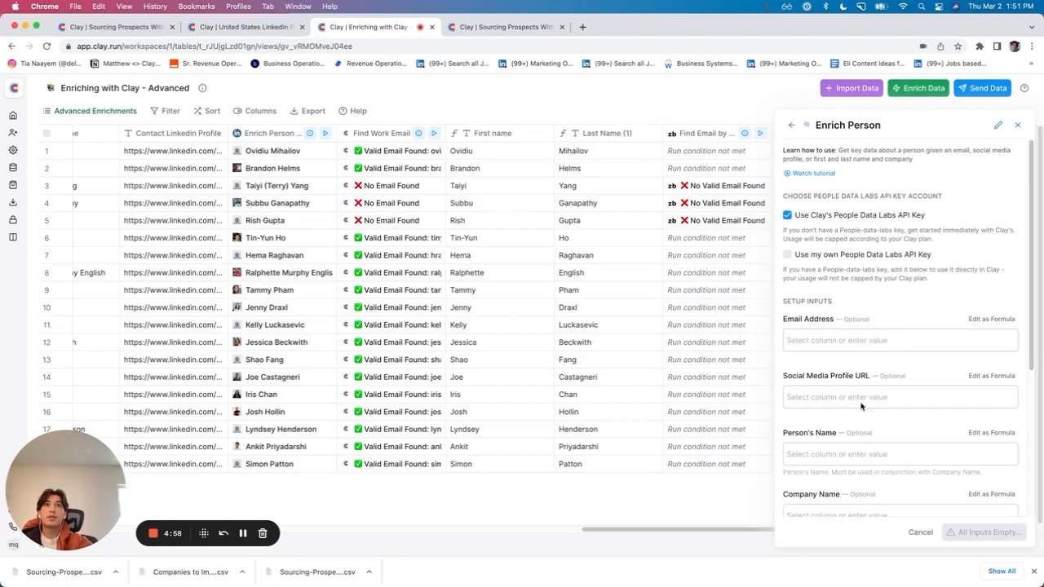
click(875, 335)
click(902, 319)
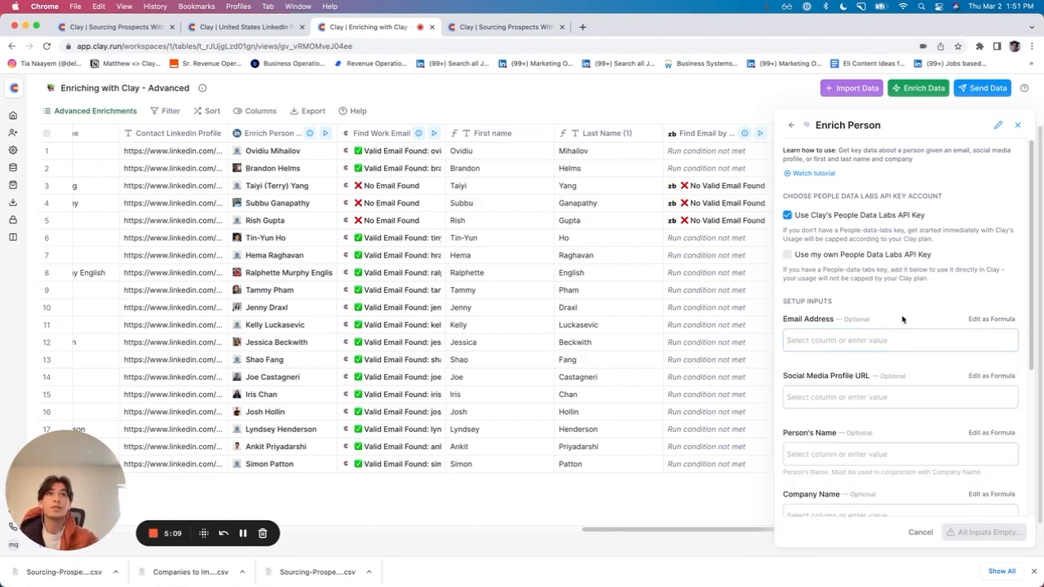
- Map Social Media Profile URL to Contact Linkedin Profile, Person's Name to Contact Name, and Company Name to the Name column
click(852, 396)
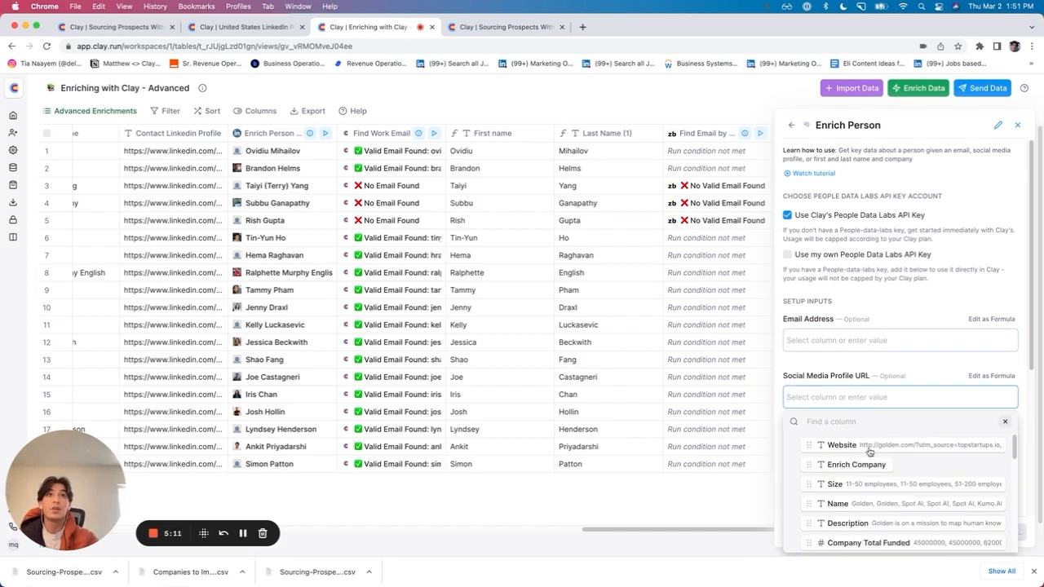
scroll(873, 465, down, 5)
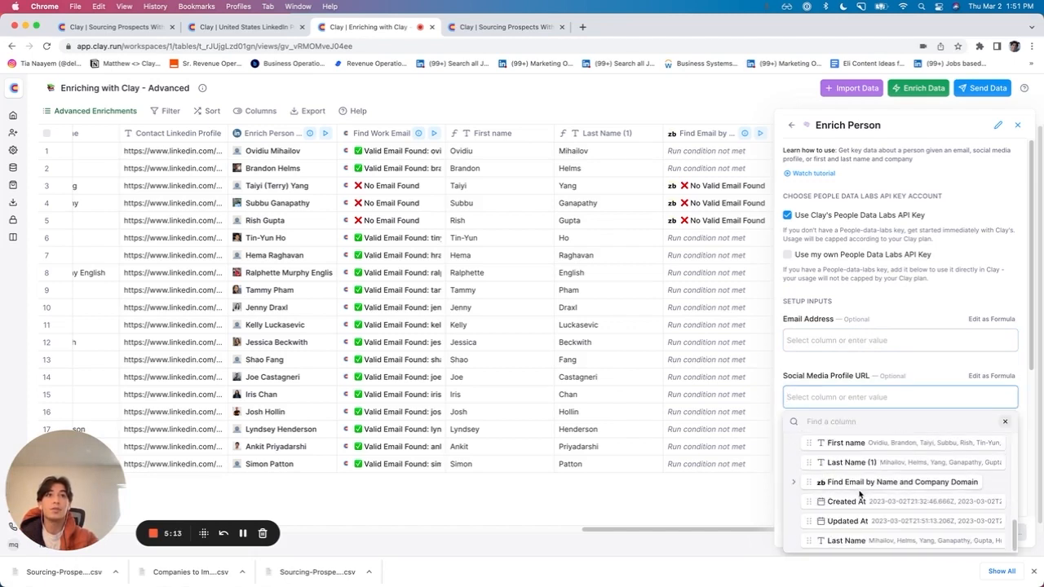
scroll(859, 492, up, 5)
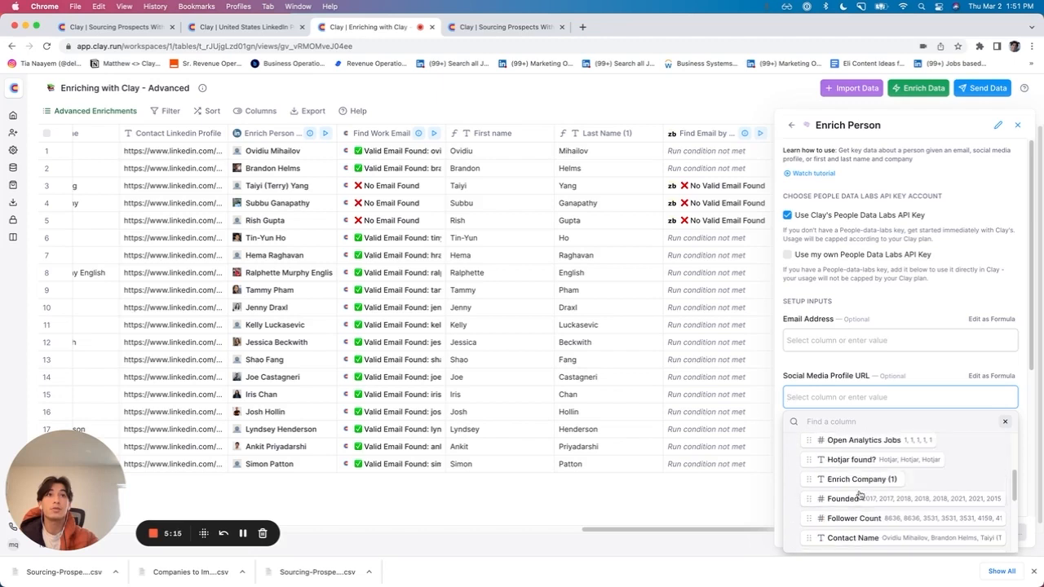
scroll(859, 495, down, 2)
click(869, 515)
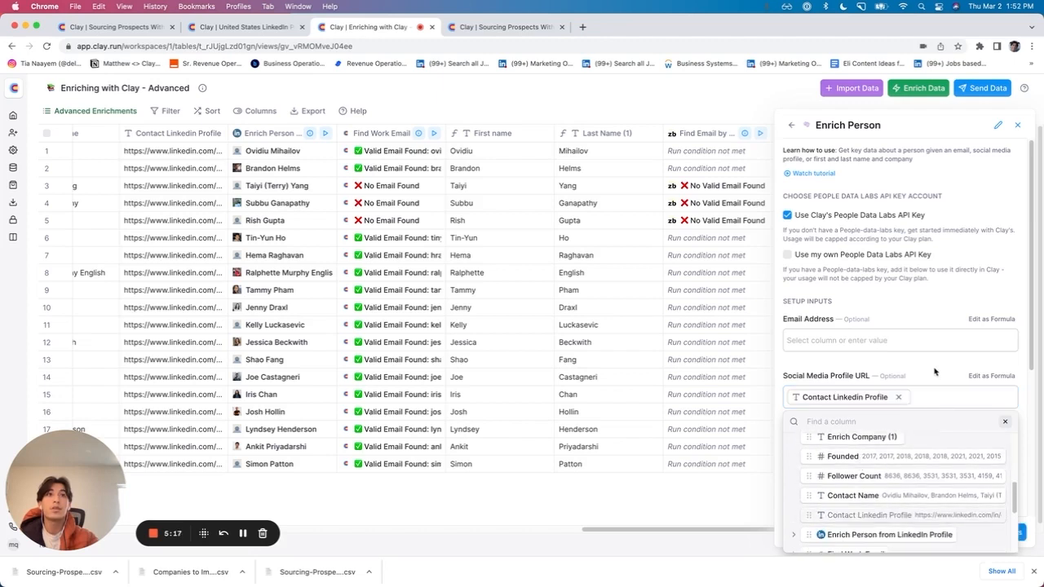
click(901, 451)
scroll(887, 367, down, 5)
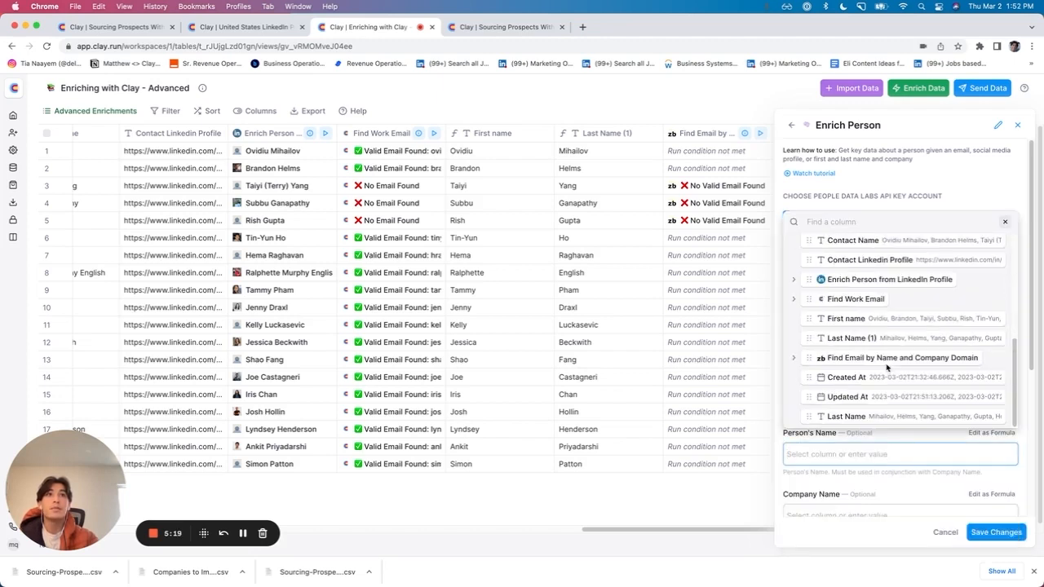
click(858, 243)
click(884, 457)
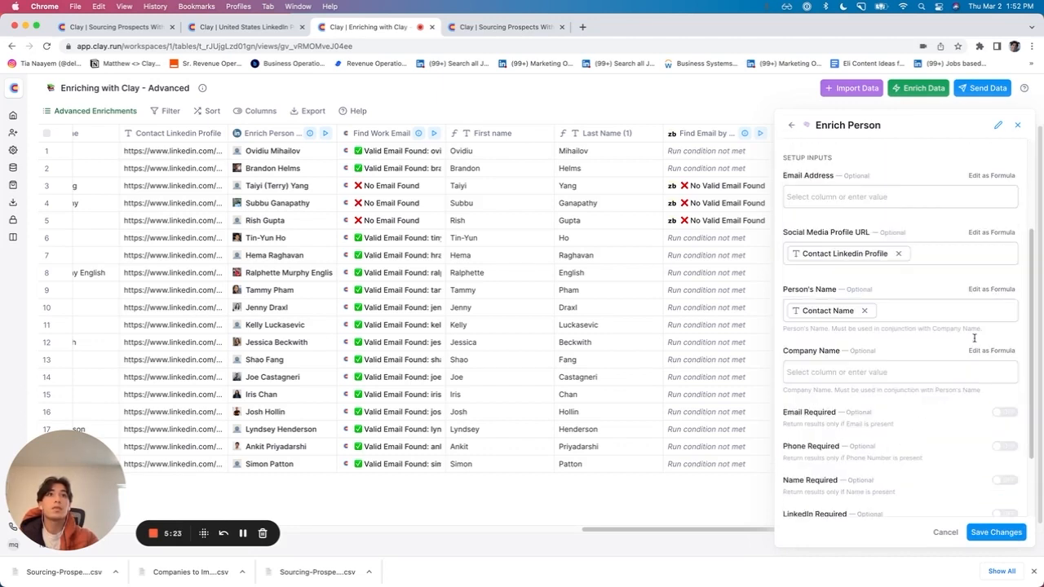
click(900, 375)
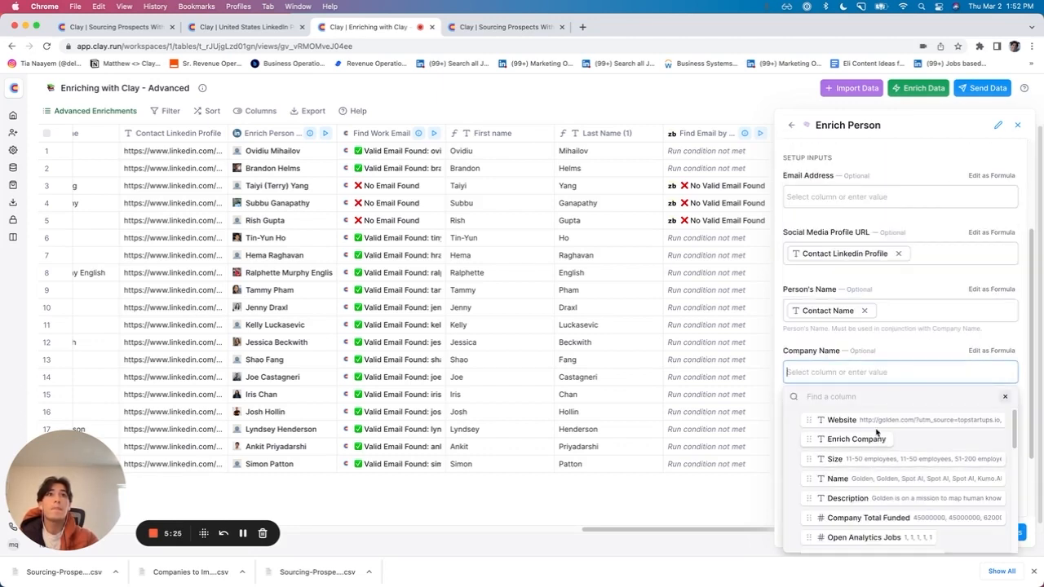
click(862, 485)
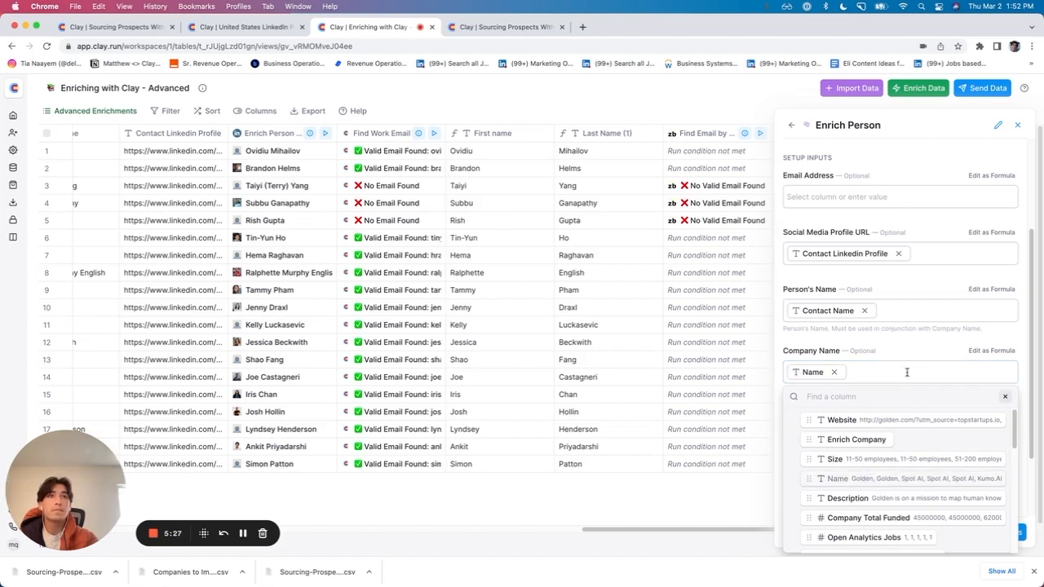
- Expand the Enrich Person run settings and open the AI Formula Generator for the conditional formula
scroll(898, 421, down, 3)
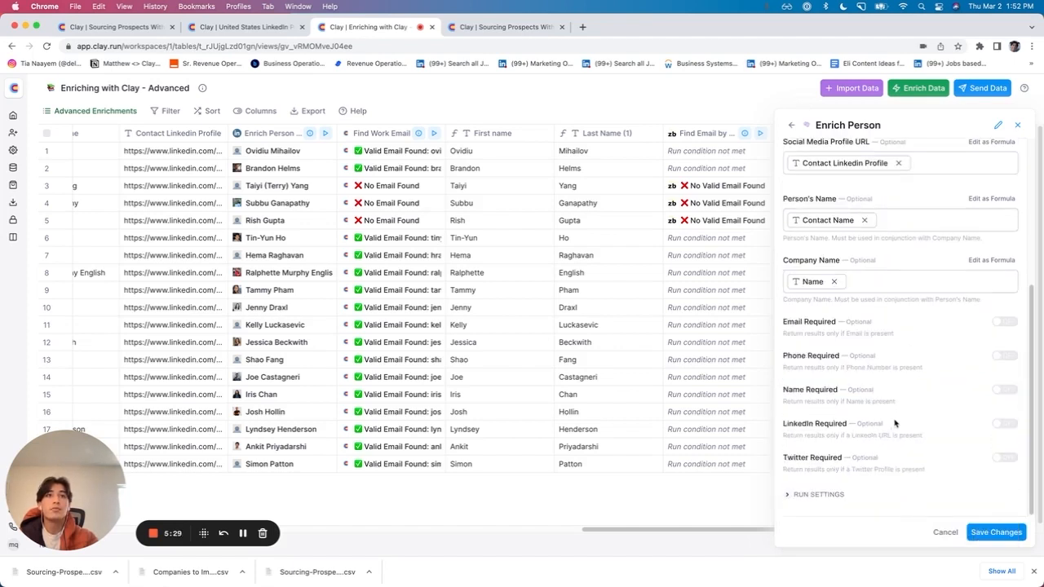
click(837, 495)
scroll(848, 487, down, 3)
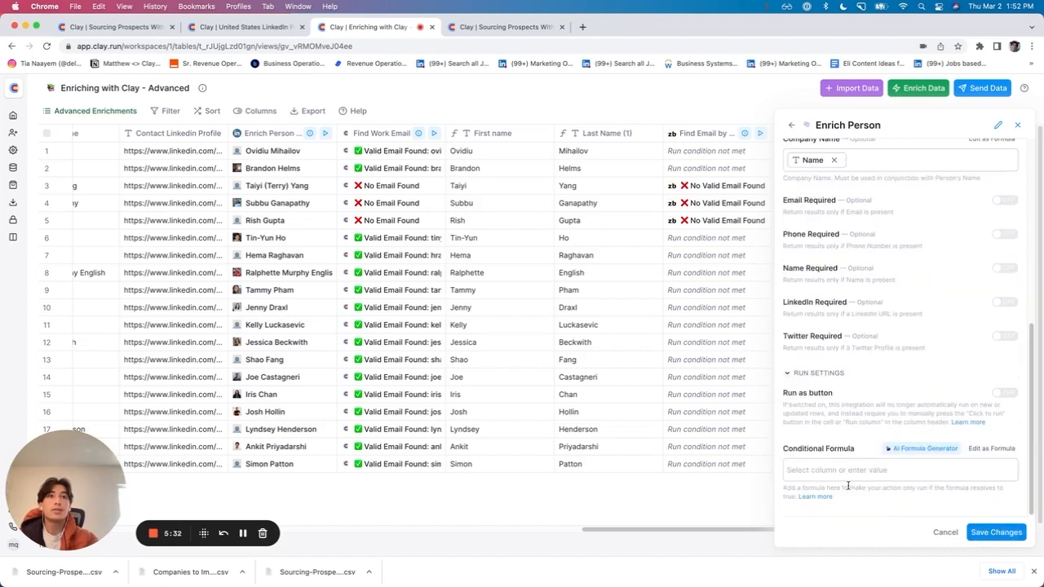
click(906, 448)
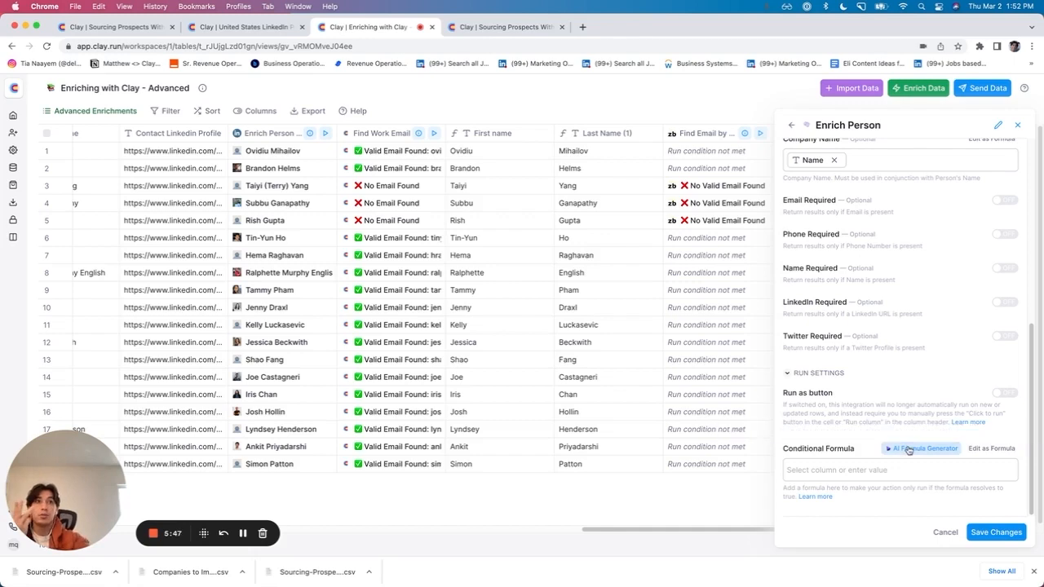
- Begin the conditional prompt with "only run if {{Find Email by Name and Company Domain}}.email", inserting the email field from that column
click(330, 344)
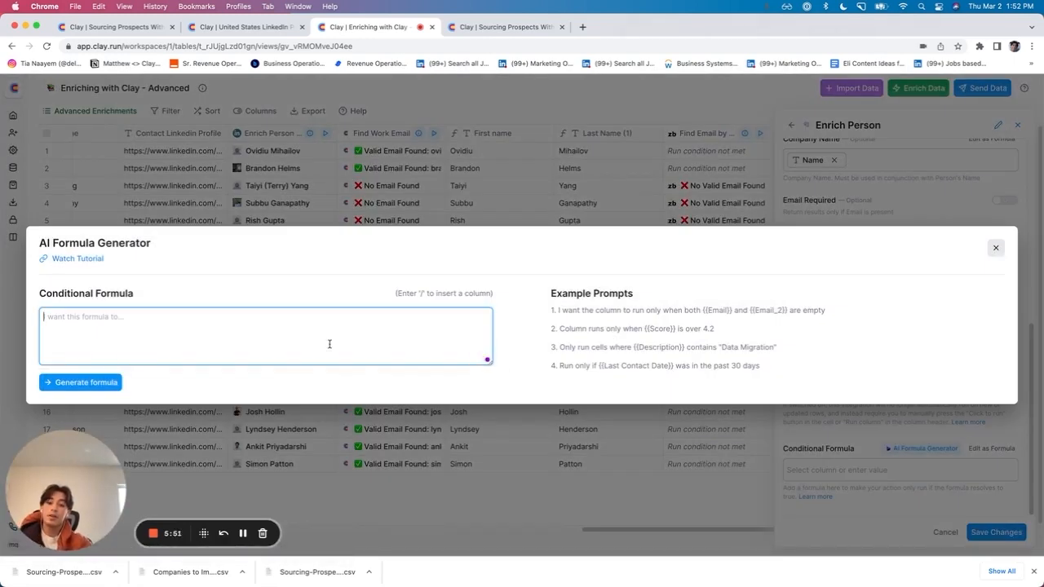
text(if)
key(BackSpace)
key(BackSpace)
text(on)
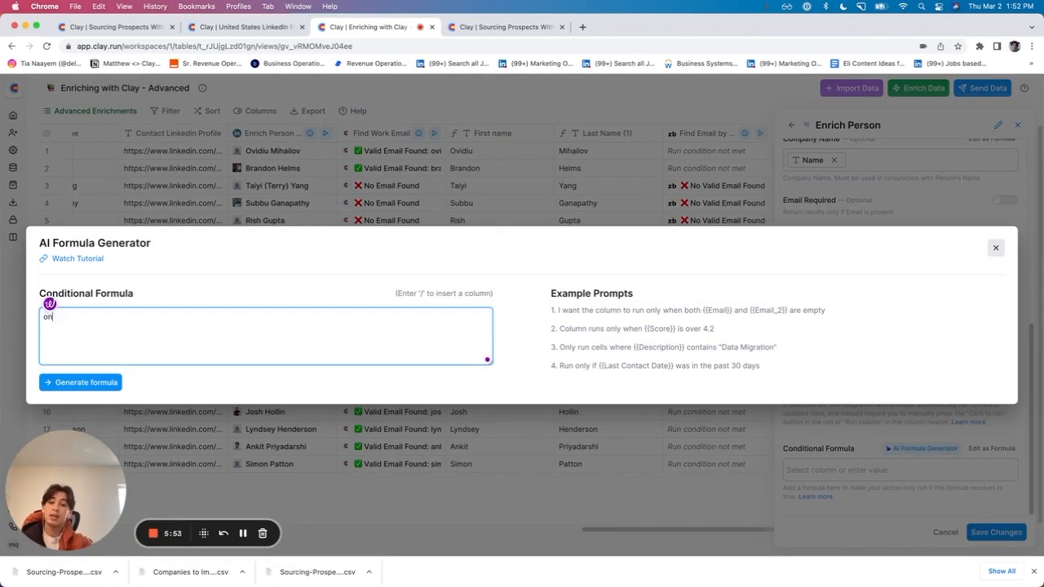
text(ly run if /)
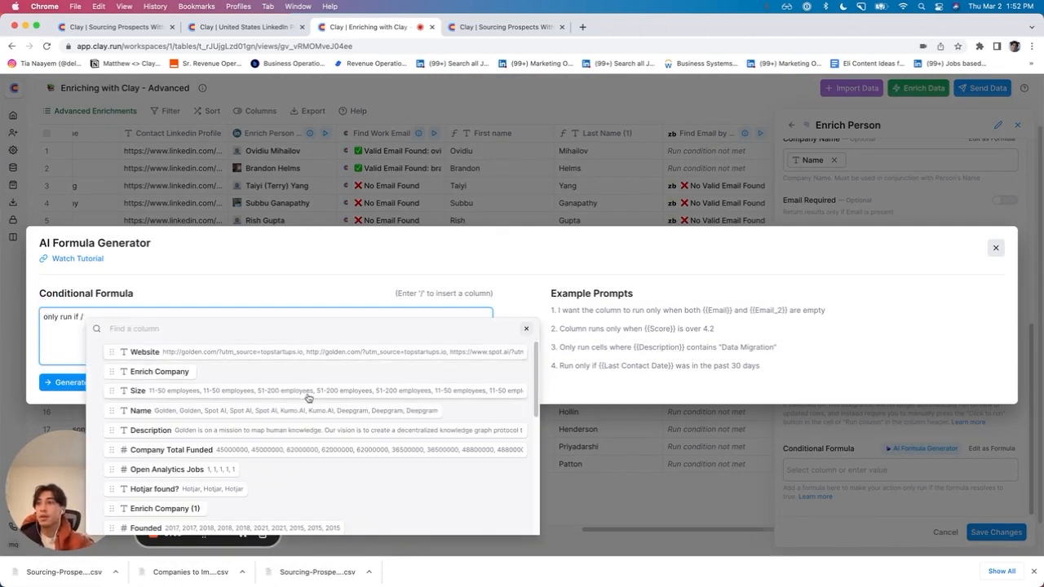
scroll(310, 400, down, 5)
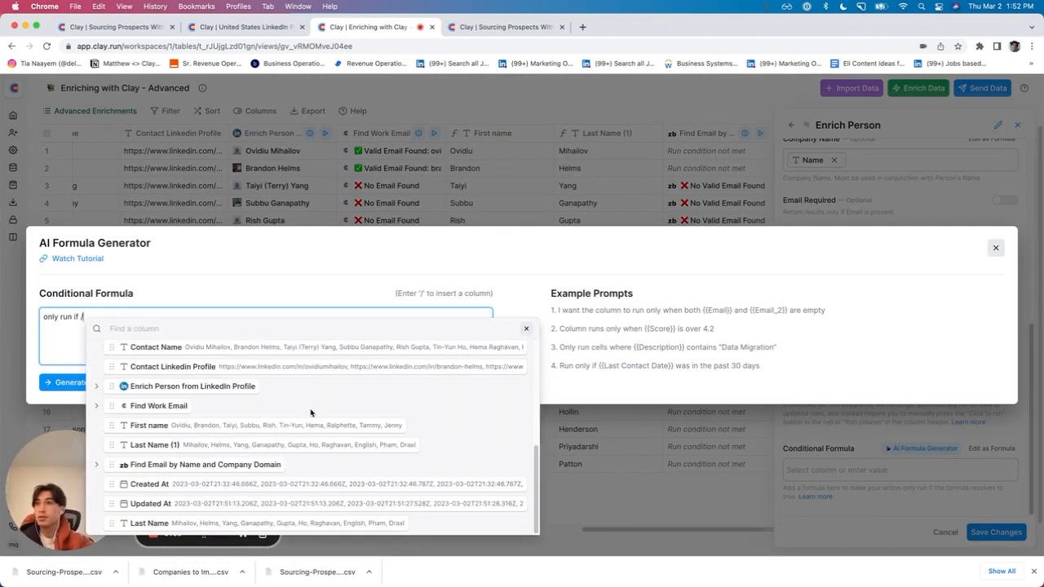
click(95, 465)
drag(126, 484, 106, 320)
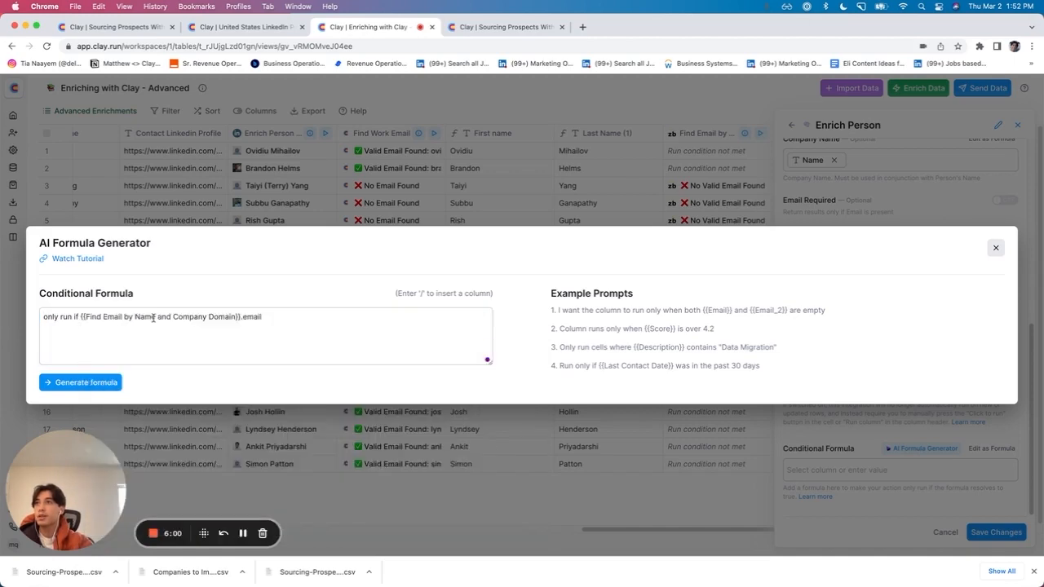
- Complete the prompt with "OR {{Find Work Email}}.email is null", copy the whole prompt, and generate the formula
click(326, 318)
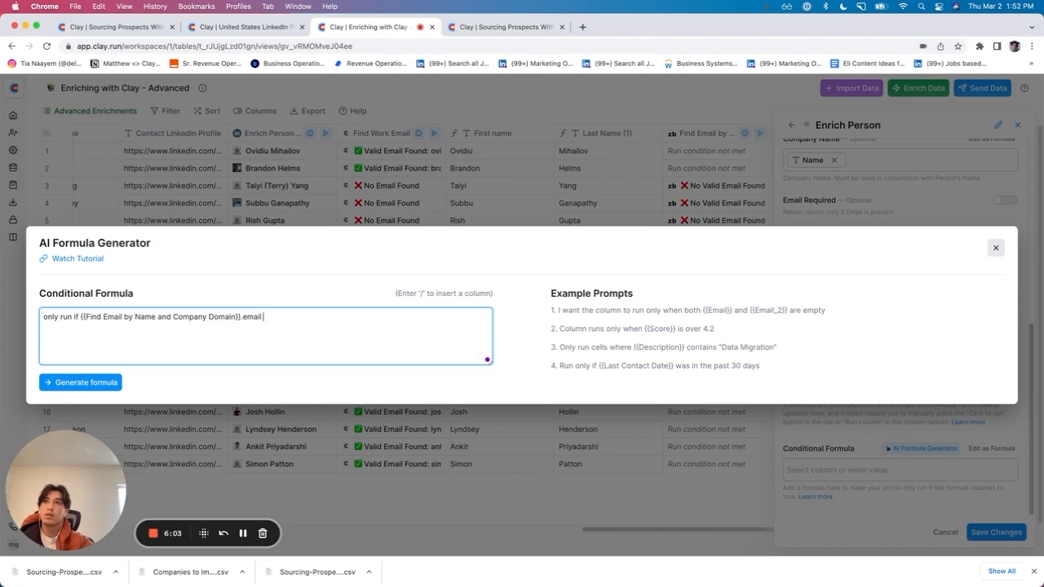
text(OR /)
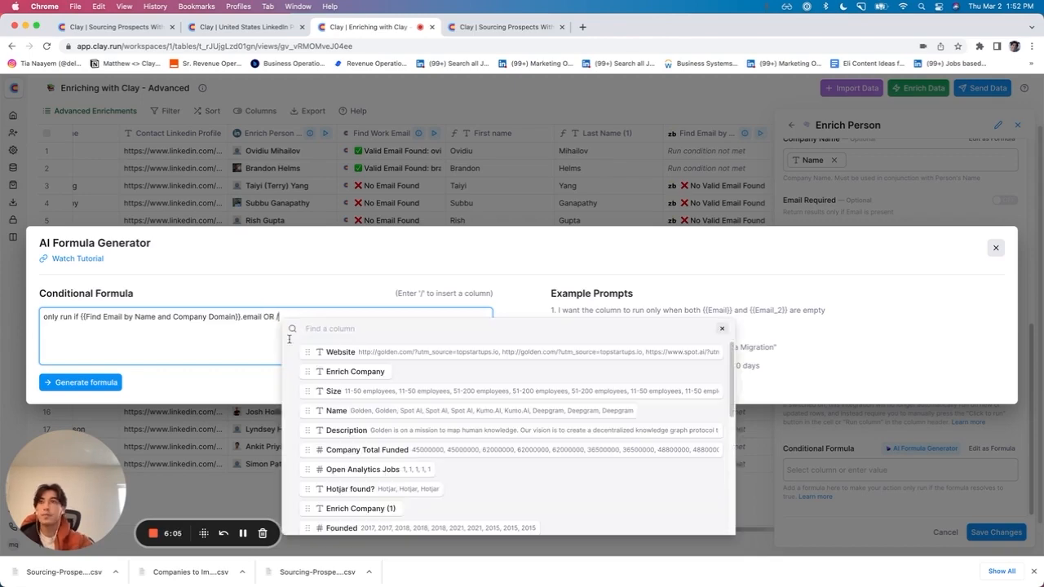
scroll(417, 461, down, 10)
click(292, 406)
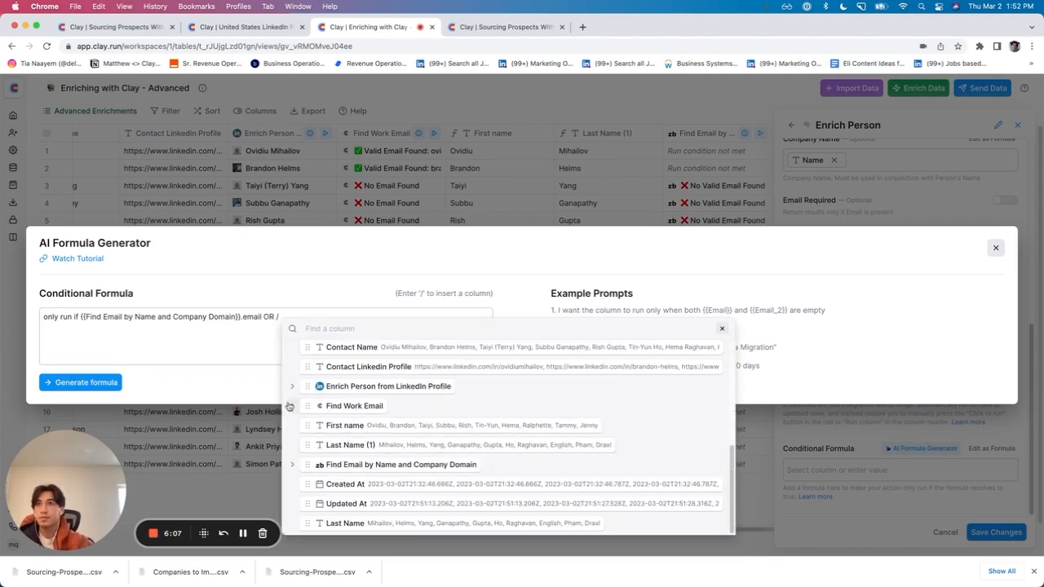
drag(319, 426, 286, 316)
click(410, 327)
text(is nul)
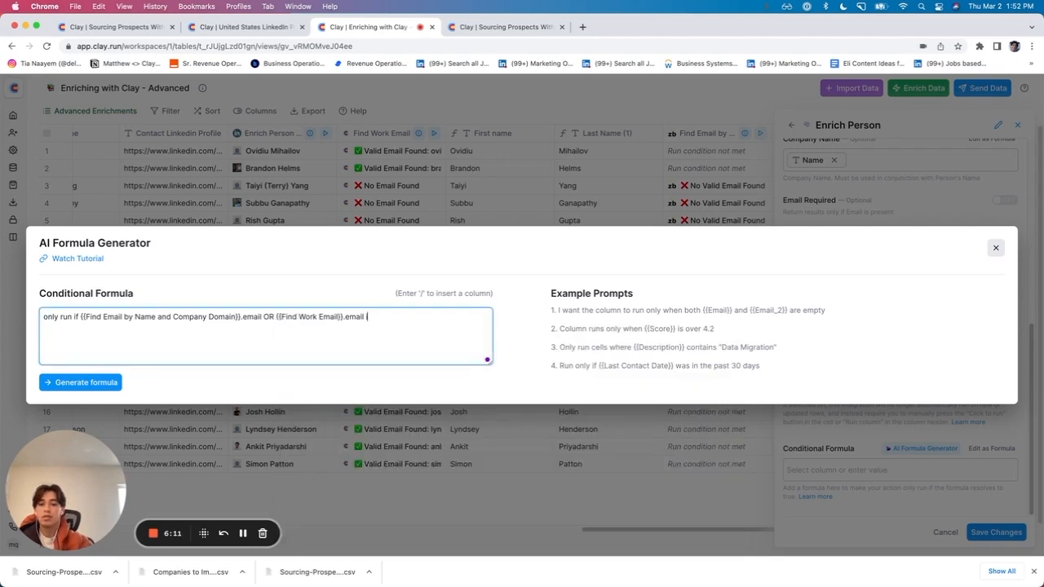
key(ctrl+a)
key(ctrl+c)
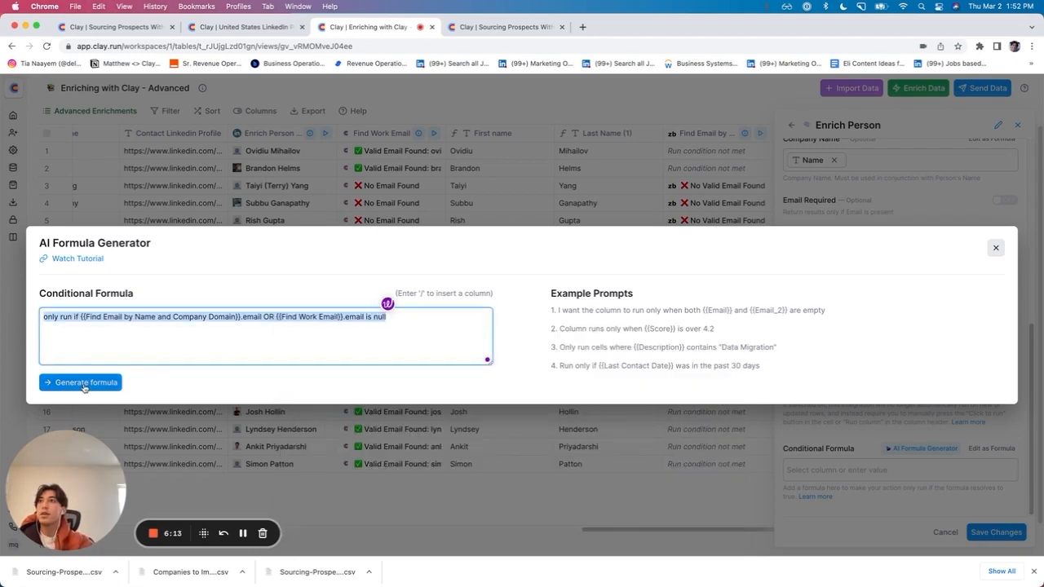
click(81, 381)
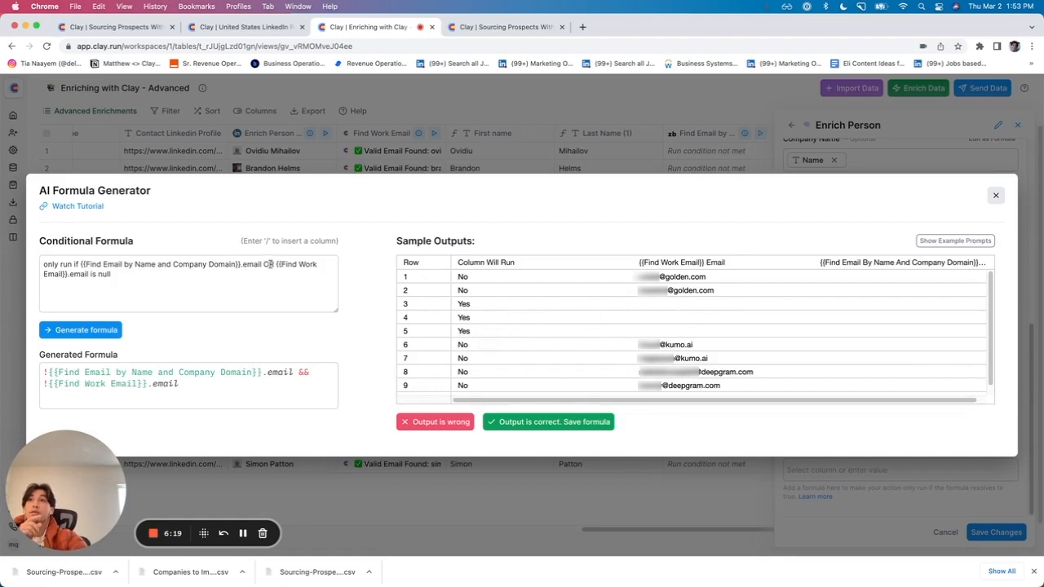
- Try generating the formula with the "OR {{Find Work Email}}.email" part removed from the prompt
drag(264, 264, 87, 274)
key(BackSpace)
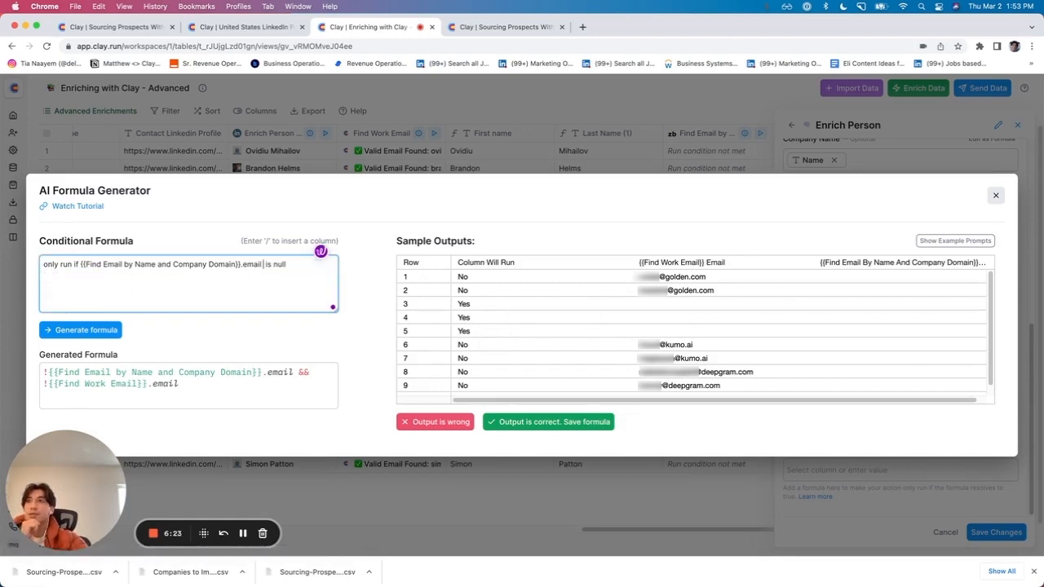
click(106, 329)
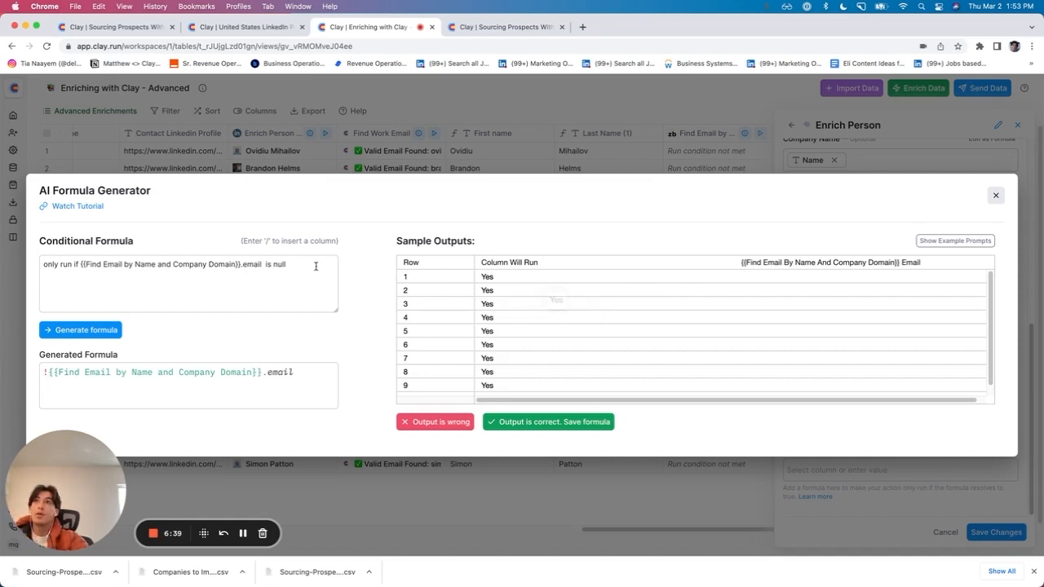
- Paste the copied two-column prompt over the shortened one, regenerate and save the formula, and save the Enrich Person enrichment
key(ctrl+a)
key(ctrl+v)
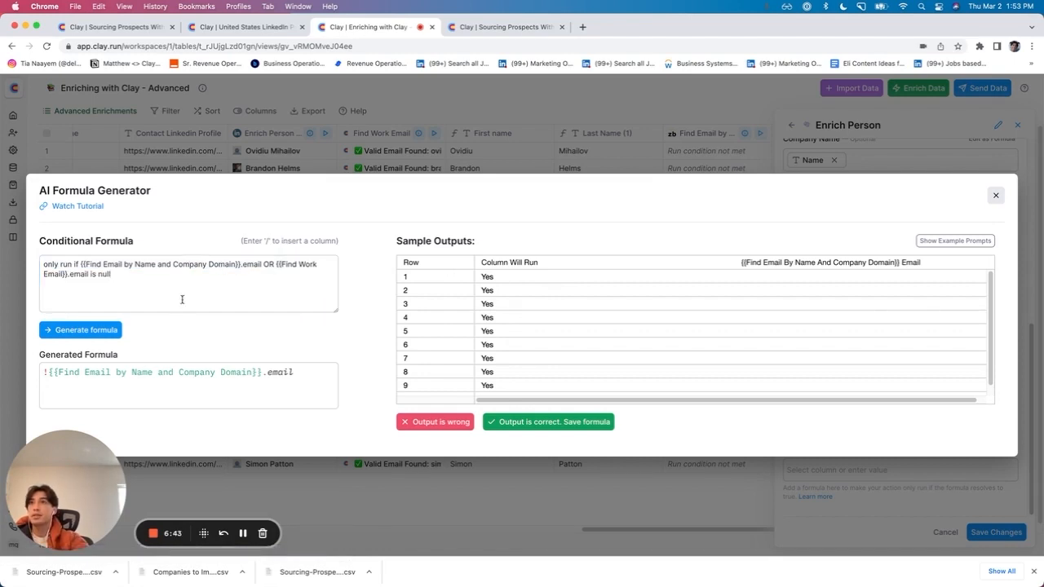
click(111, 330)
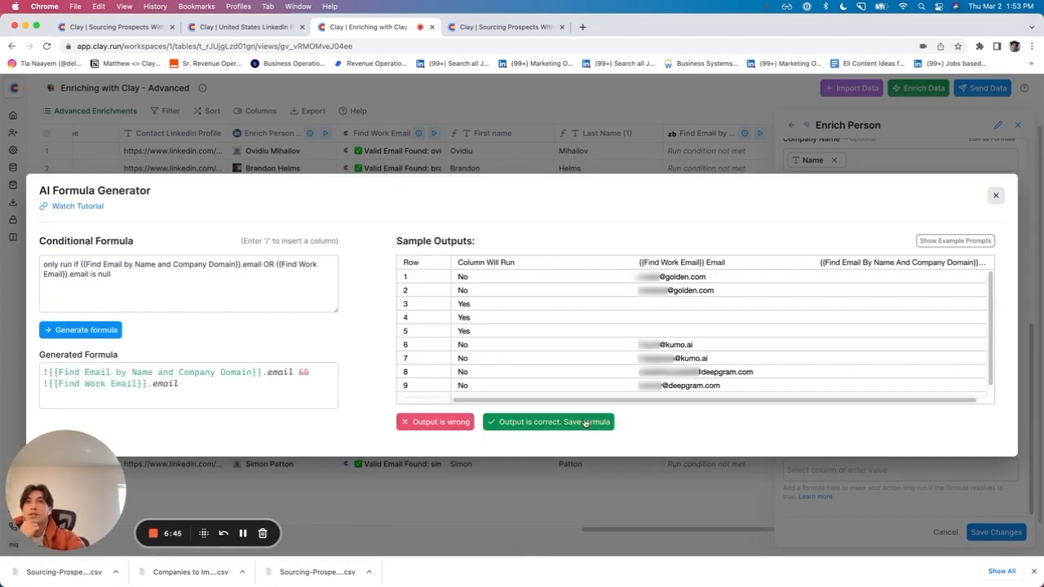
click(585, 423)
click(1012, 533)
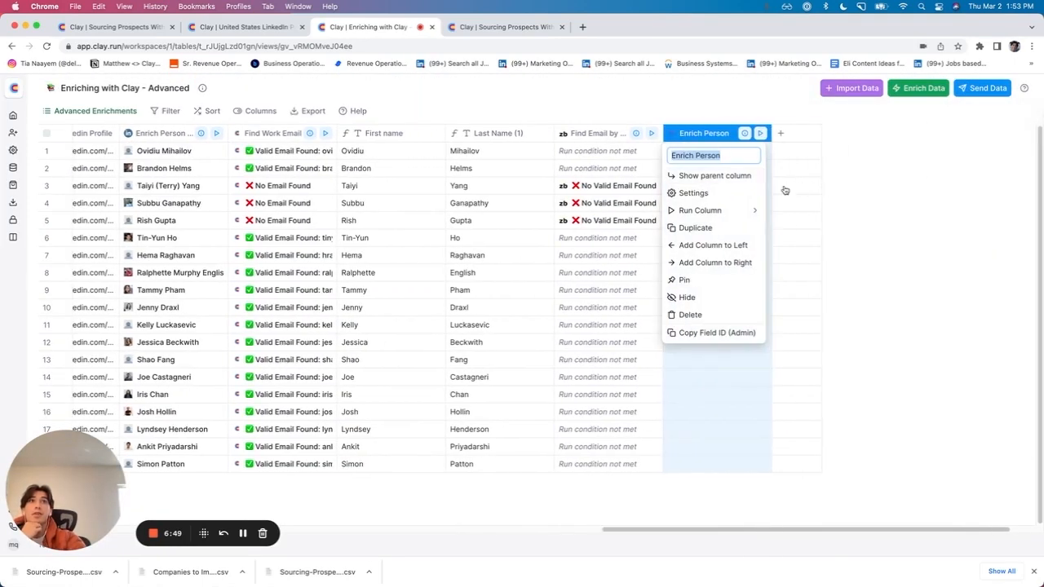
- Force the Enrich Person column to run on all 19 rows
mouse_move(734, 214)
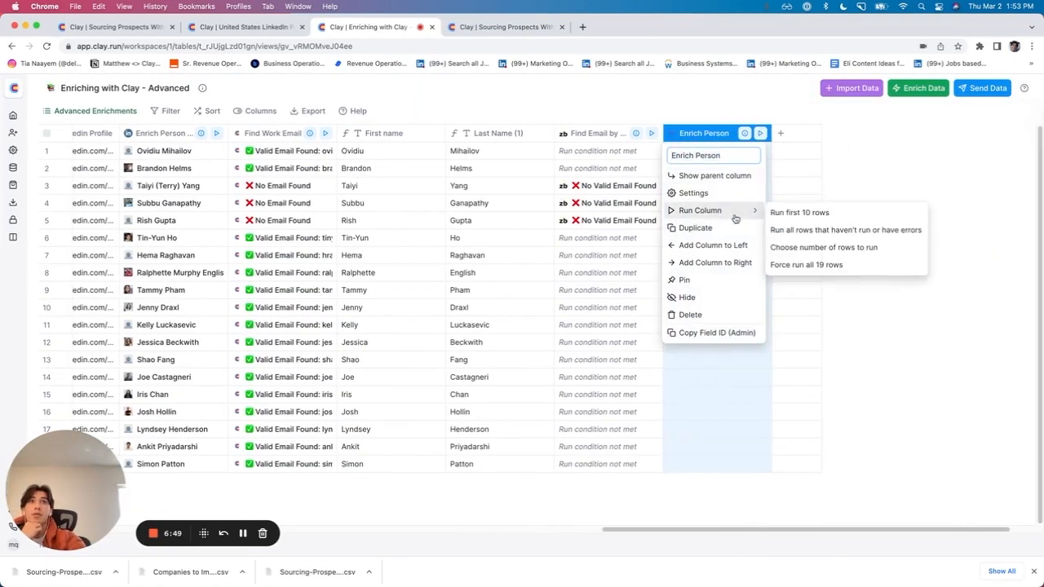
click(806, 264)
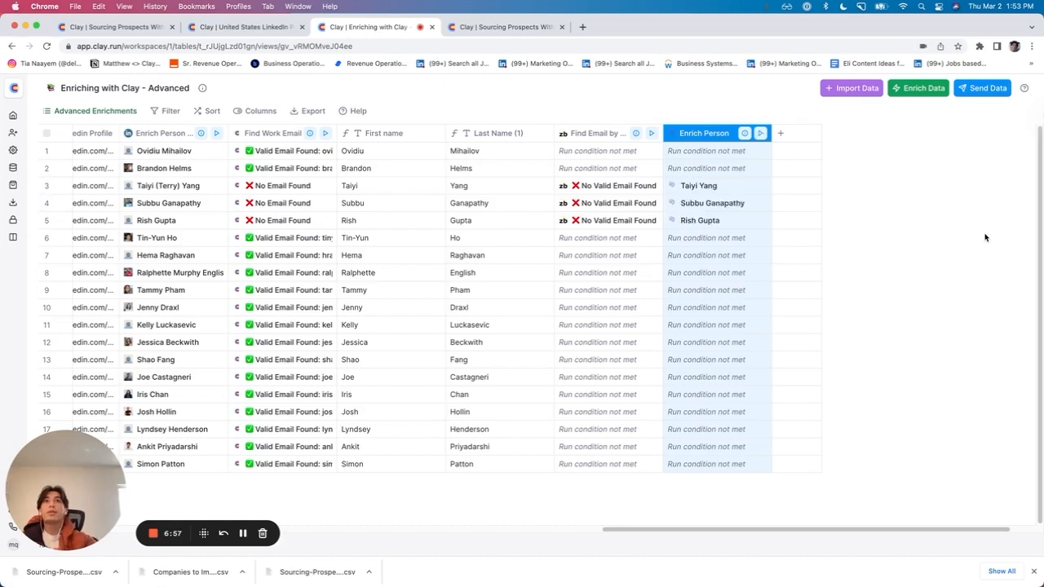
- Examine the emails and phone numbers in the row 3 Enrich Person result, then close the cell details
click(763, 188)
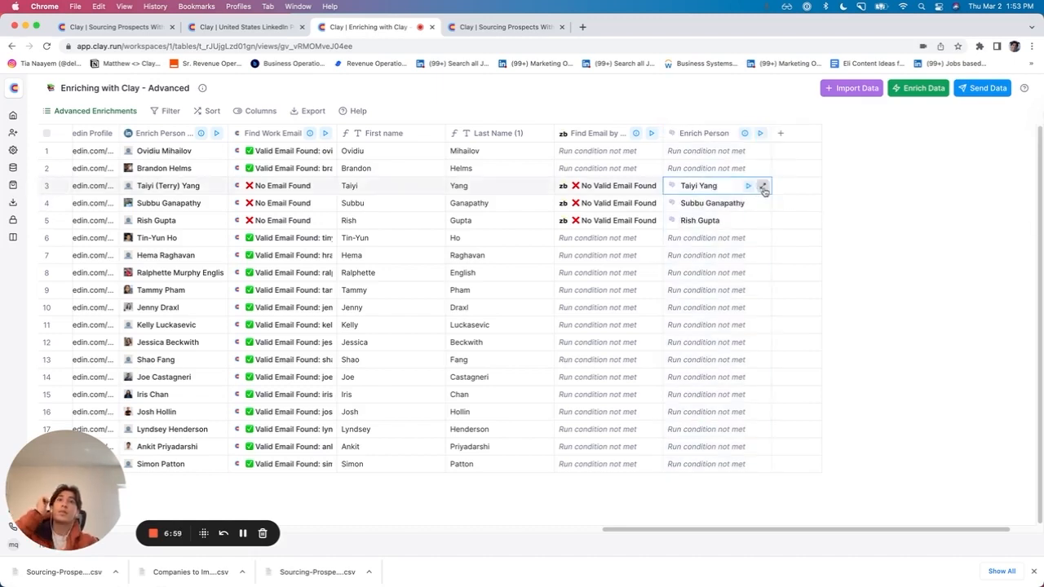
click(763, 187)
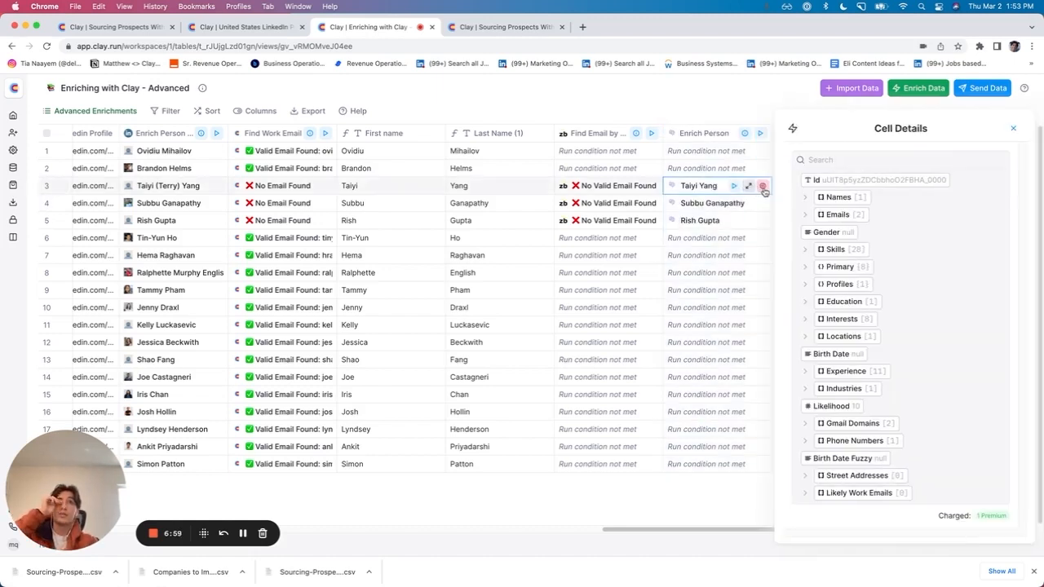
click(804, 215)
click(818, 232)
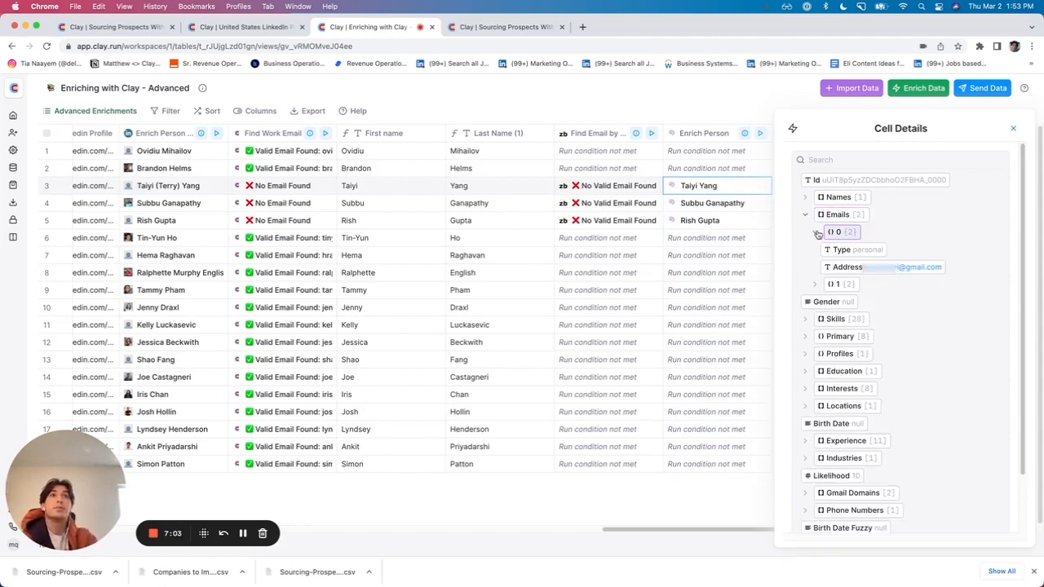
click(817, 232)
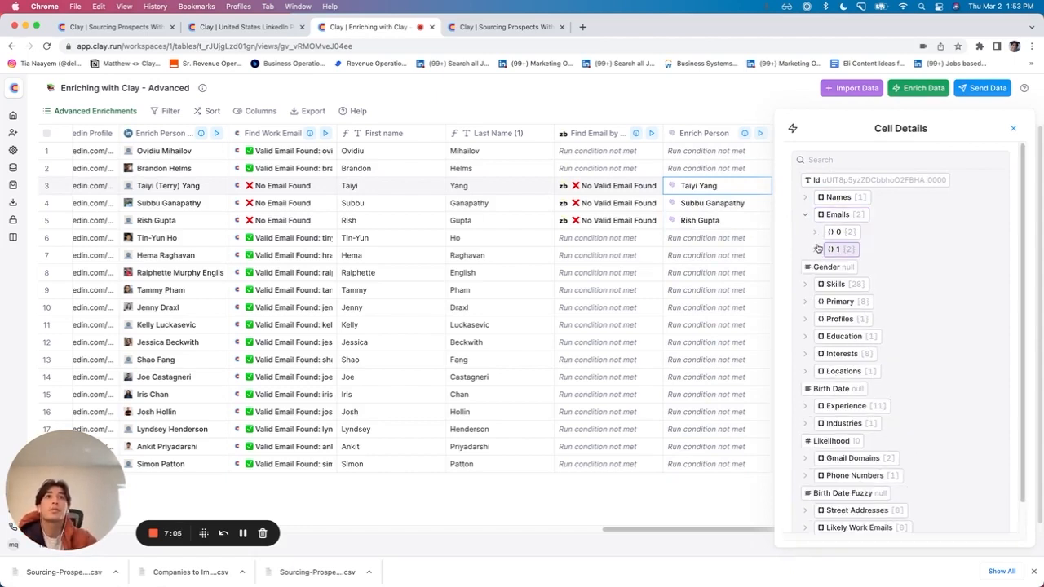
click(815, 250)
click(816, 249)
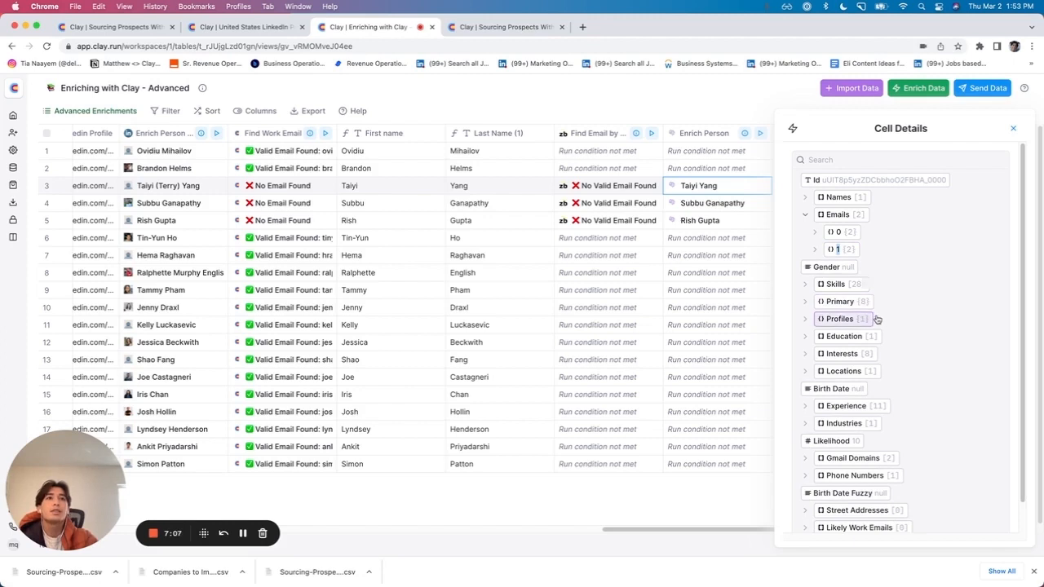
scroll(874, 317, down, 1)
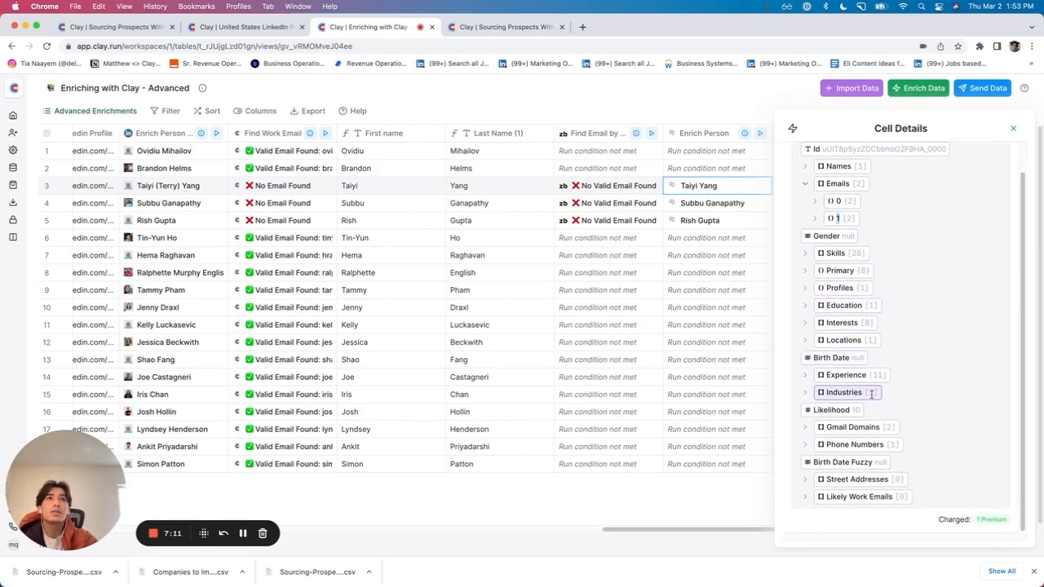
click(810, 446)
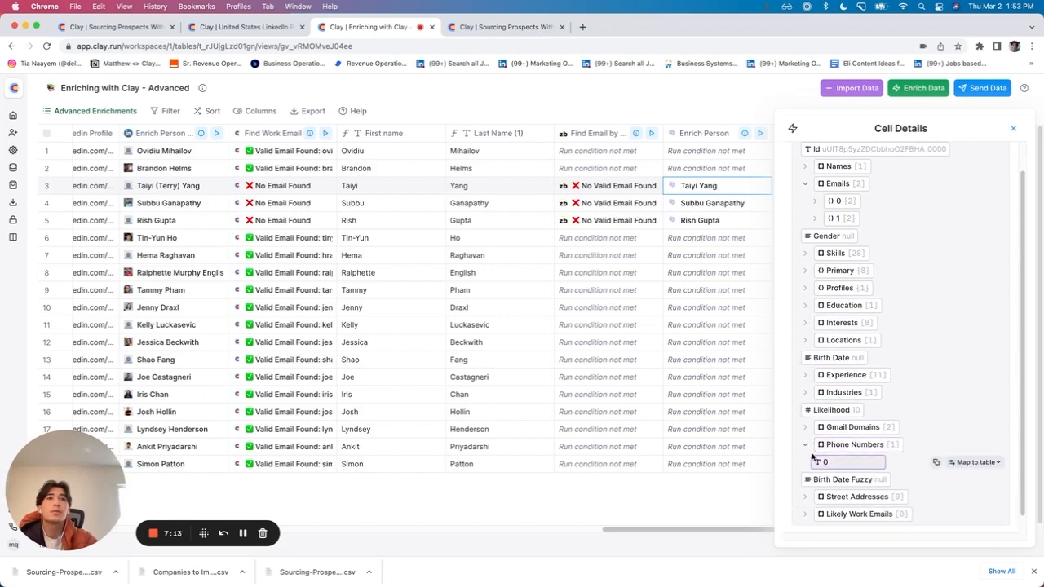
click(1011, 130)
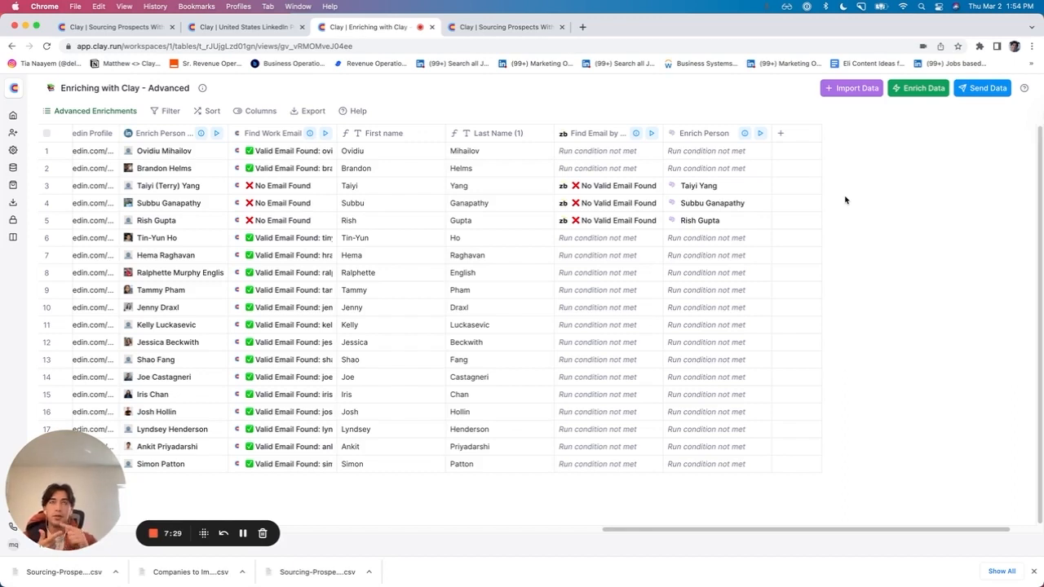
- Add a text column after Enrich Person and open the AI Formula Generator in its settings
click(780, 133)
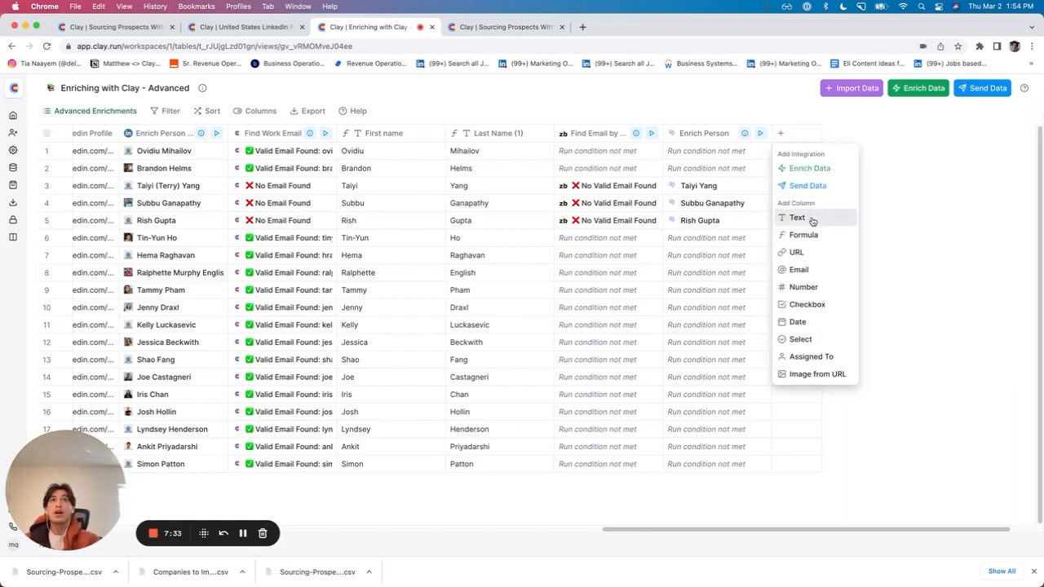
click(804, 217)
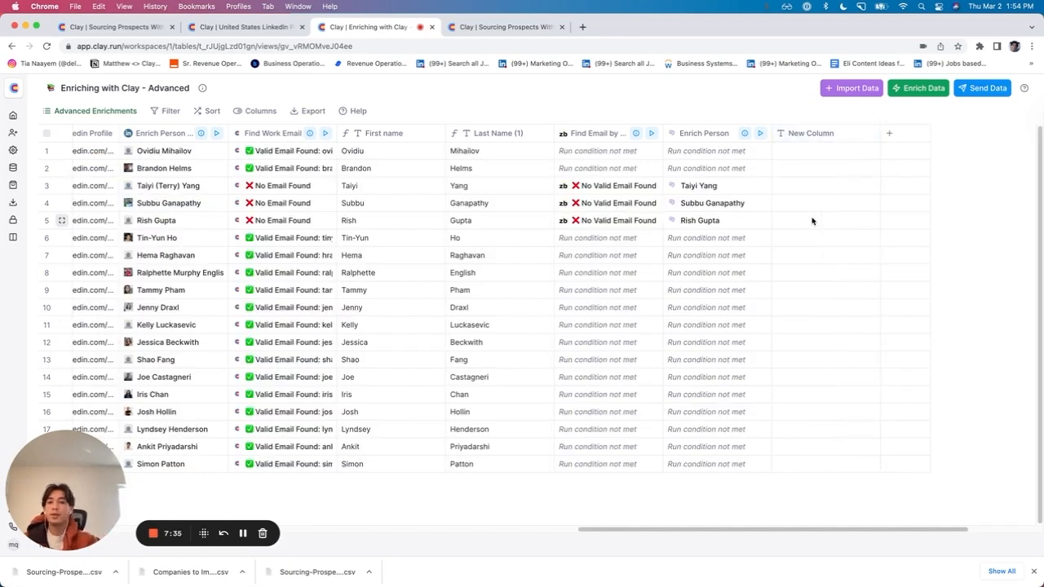
click(823, 133)
click(706, 194)
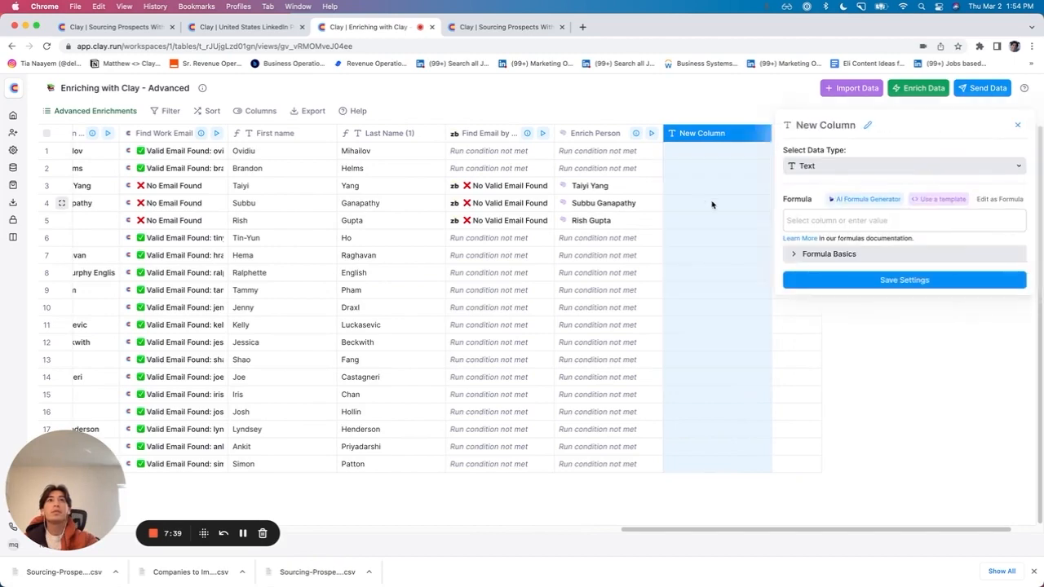
click(868, 200)
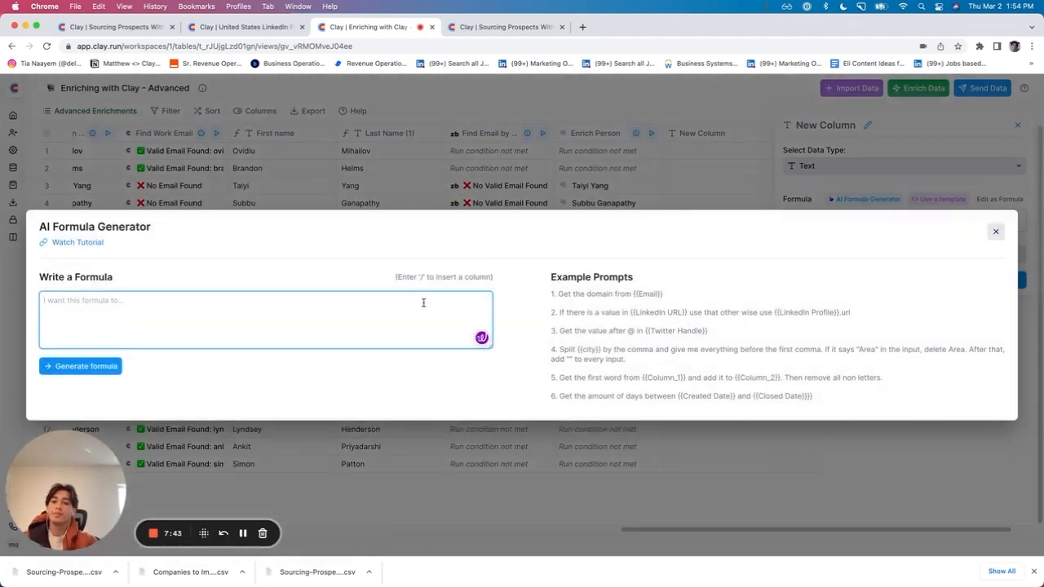
- Write the first prompt line, "If {{Find Work Email}}.email is not null, that's the value.", inserting the email field from that column
text(If)
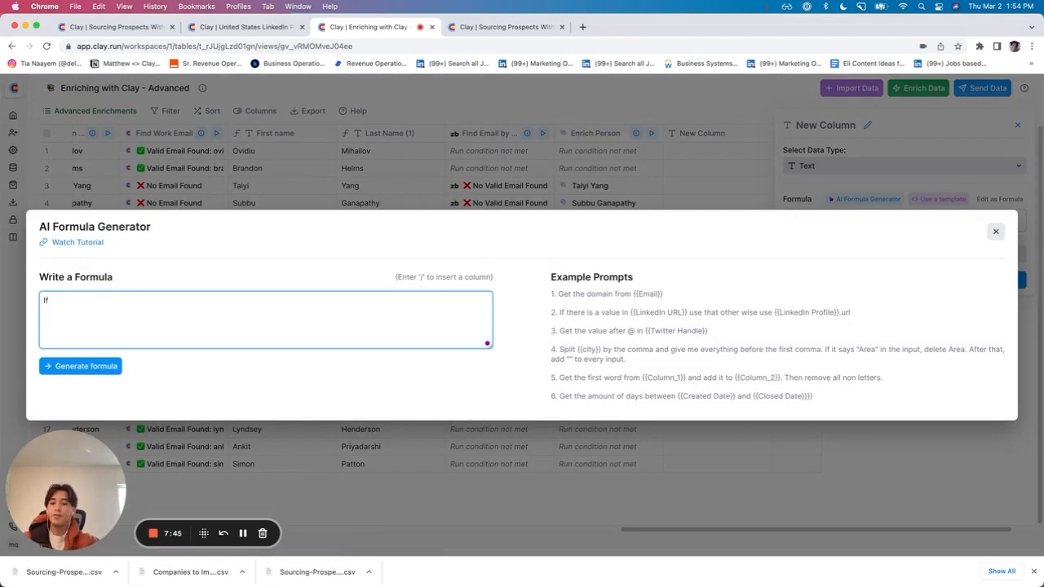
text( /)
scroll(415, 394, down, 5)
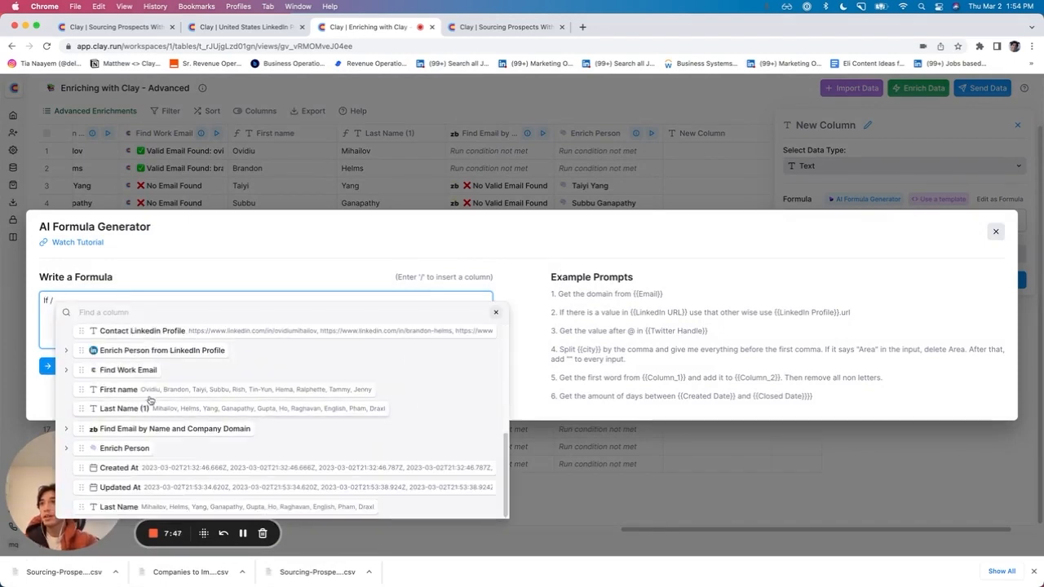
click(66, 370)
drag(106, 388, 121, 299)
click(167, 299)
text(is not nu)
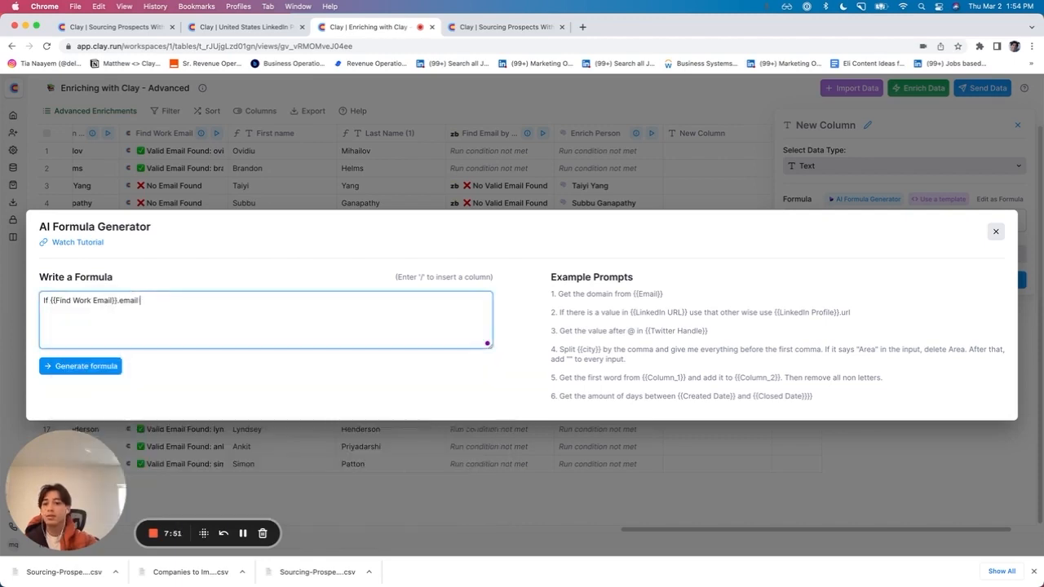
text(ll,)
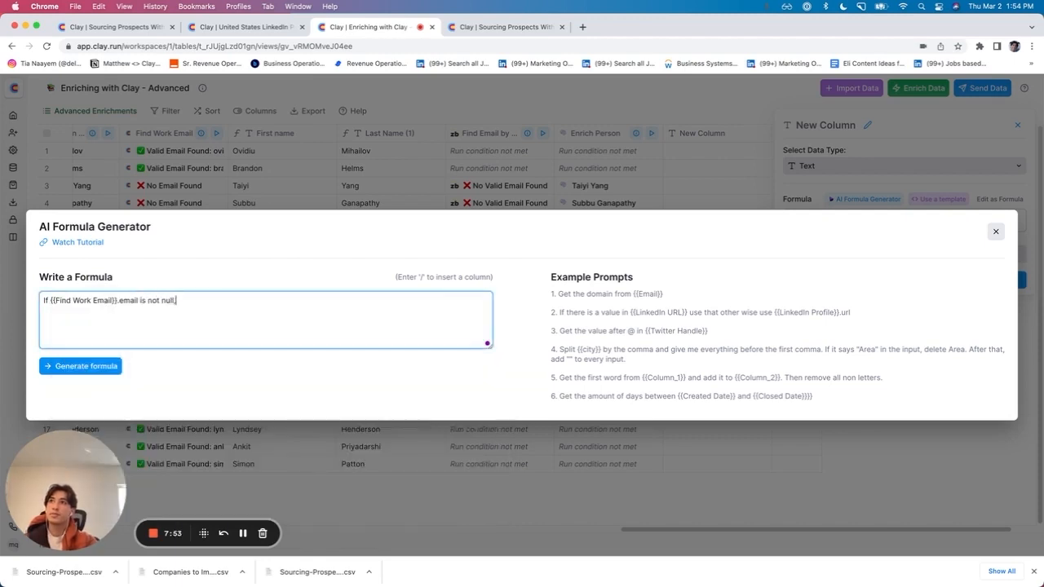
text( that's the value.  )
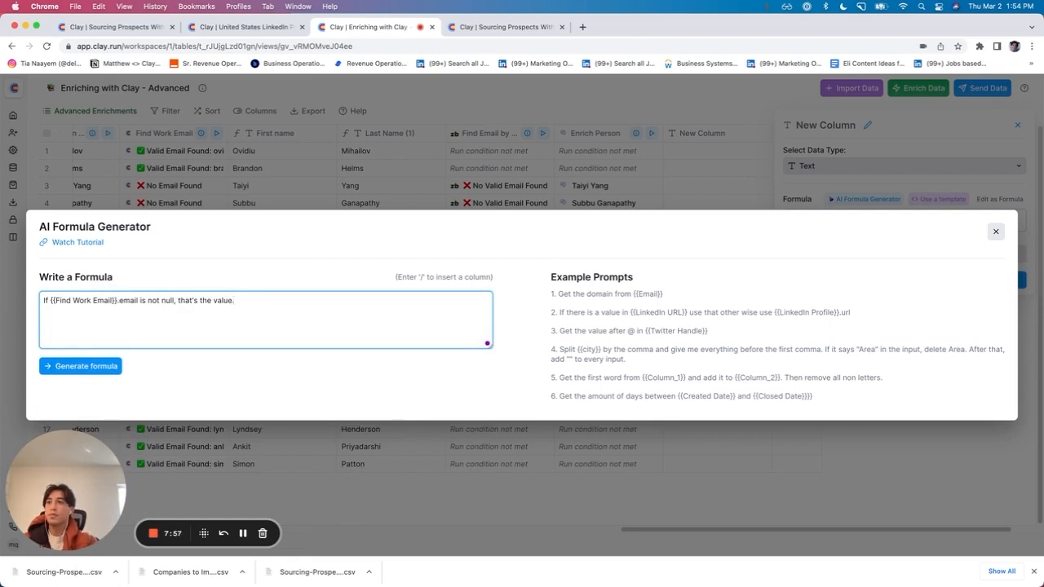
- Add the second prompt line "If {{Find Email by Name and Company Domain}}.email that's the value.", reusing the ending copied from the first line
text(If )
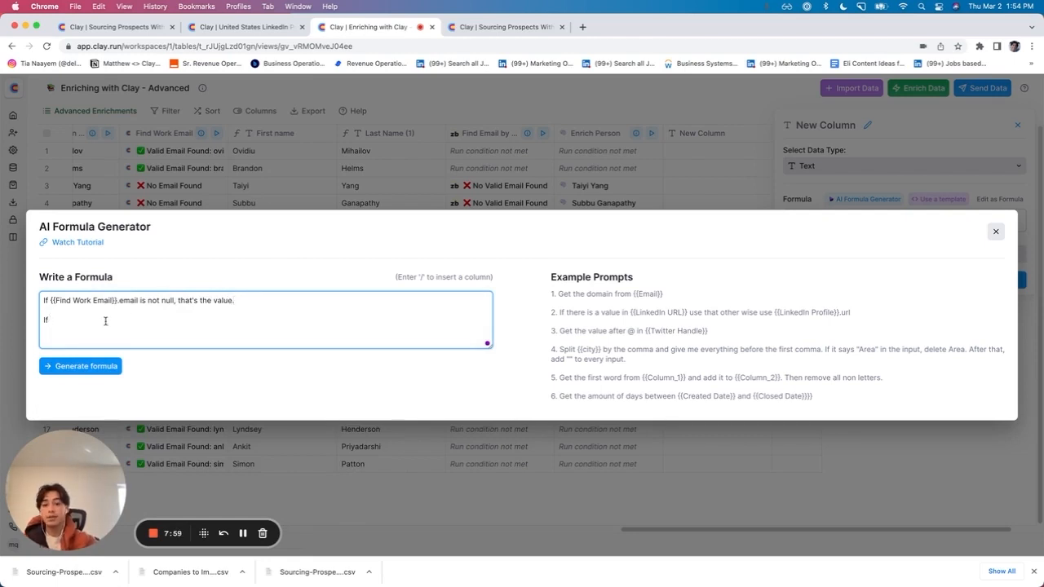
text(/)
scroll(131, 425, down, 5)
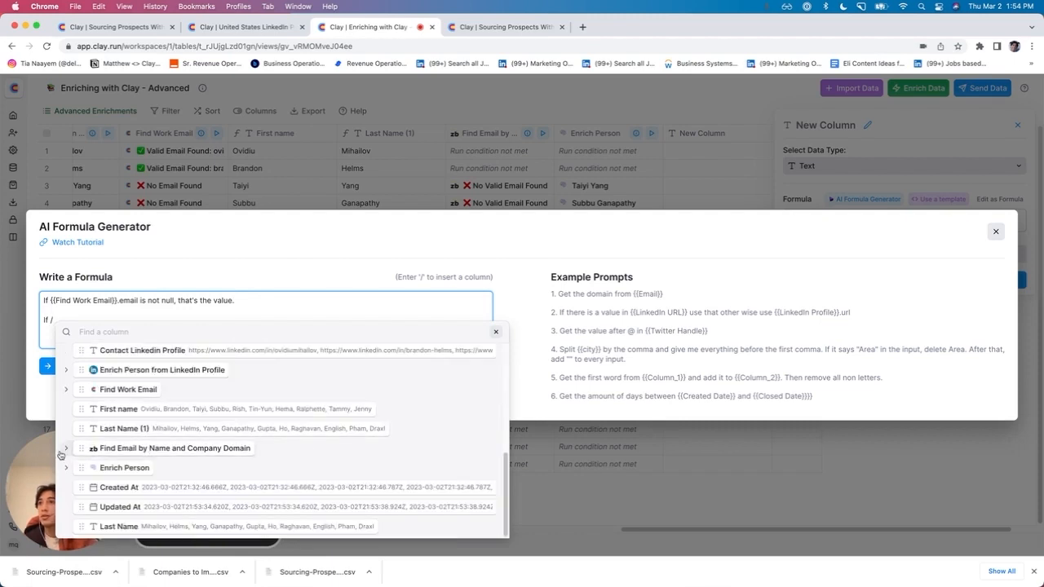
click(66, 448)
drag(96, 467, 75, 321)
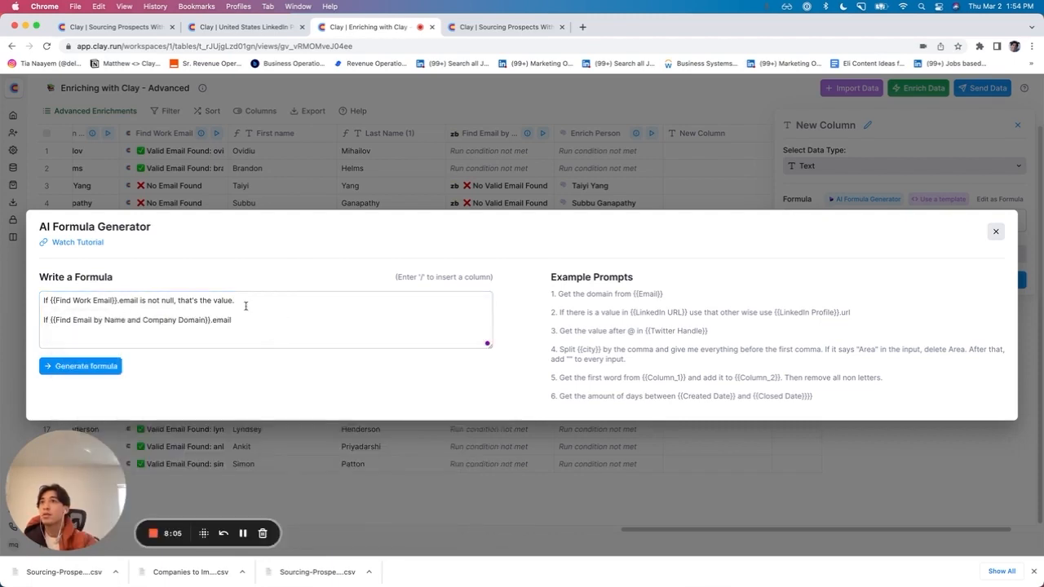
drag(246, 306, 178, 300)
key(super+c)
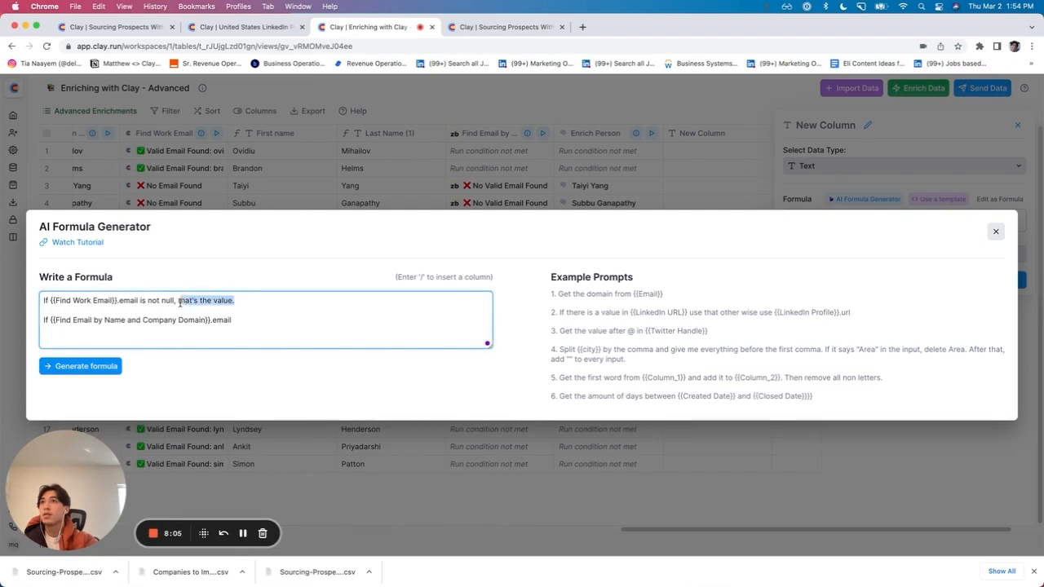
click(256, 322)
key(super+v)
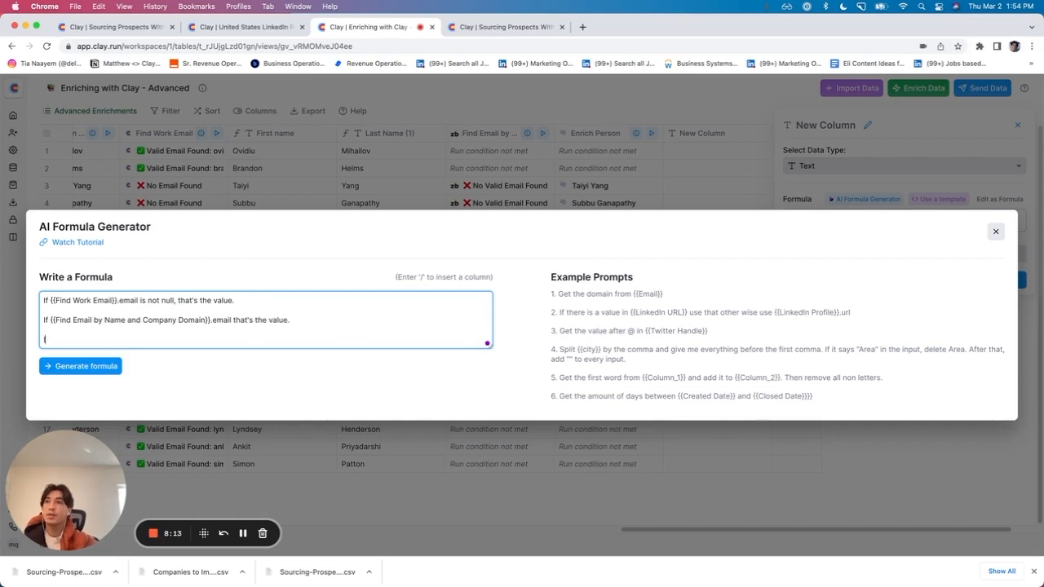
- Add the third prompt line "IF {{Enrich Person}}["phone_numbers"] is not null, that's the value", inserting the phone_numbers field from Enrich Person
text(/)
scroll(363, 413, down, 5)
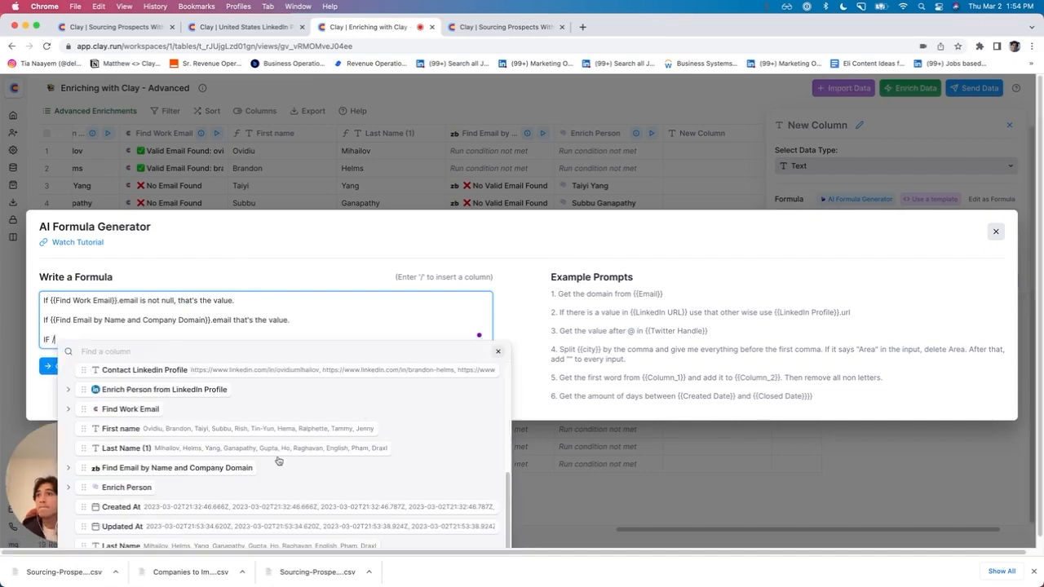
click(70, 488)
scroll(188, 481, down, 10)
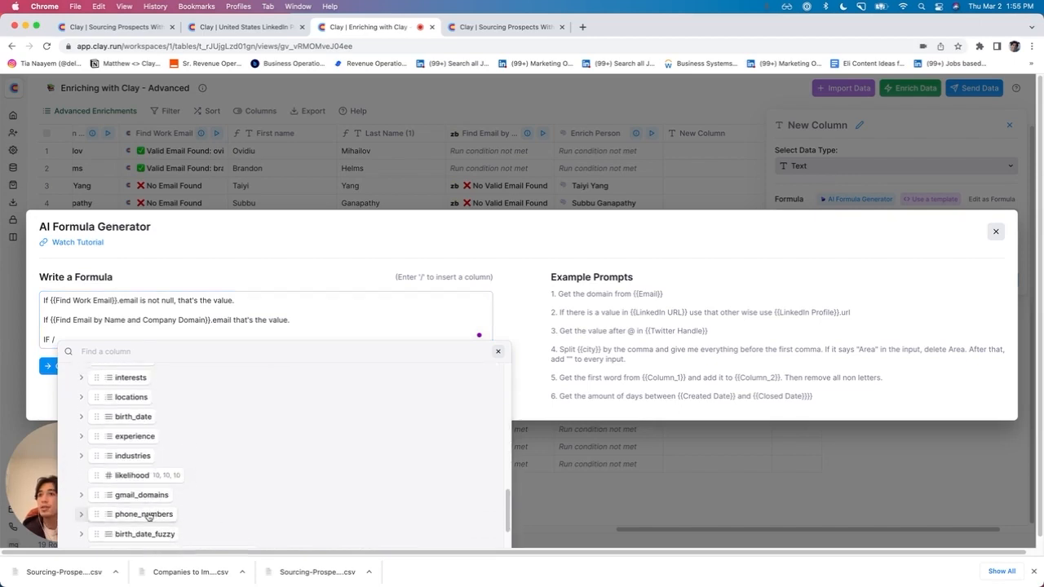
drag(147, 514, 96, 336)
click(265, 335)
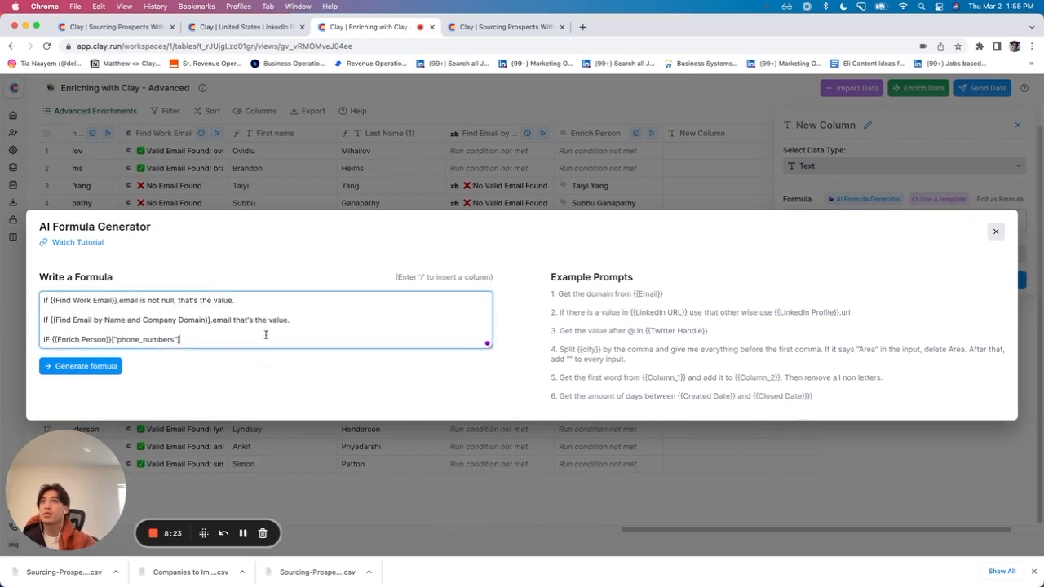
text(is not n)
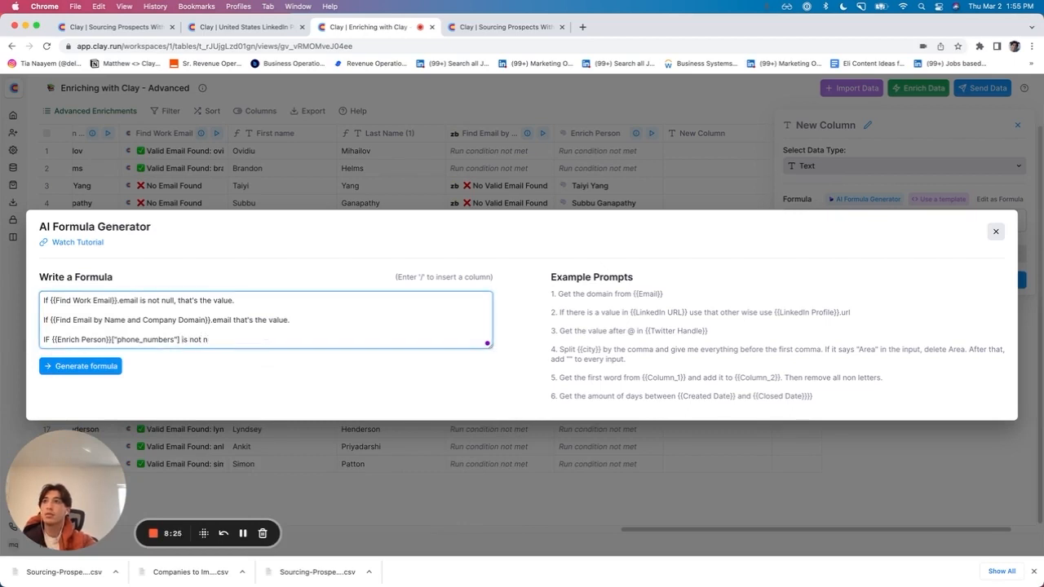
text(oll, that's the value)
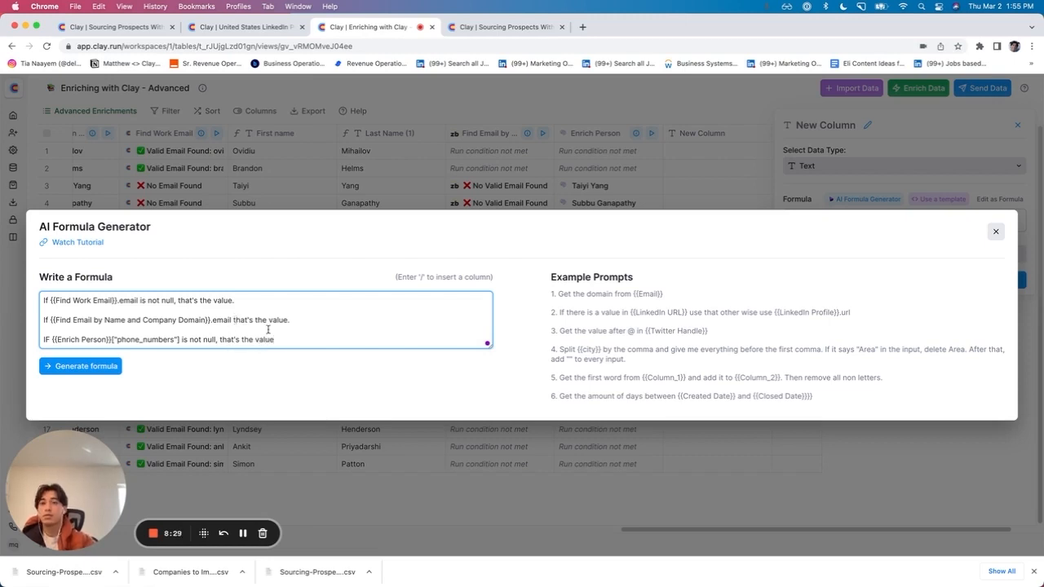
- Insert "is not null," into the second prompt line, generate the formula, review its sample outputs and save it as correct
text( is not null,)
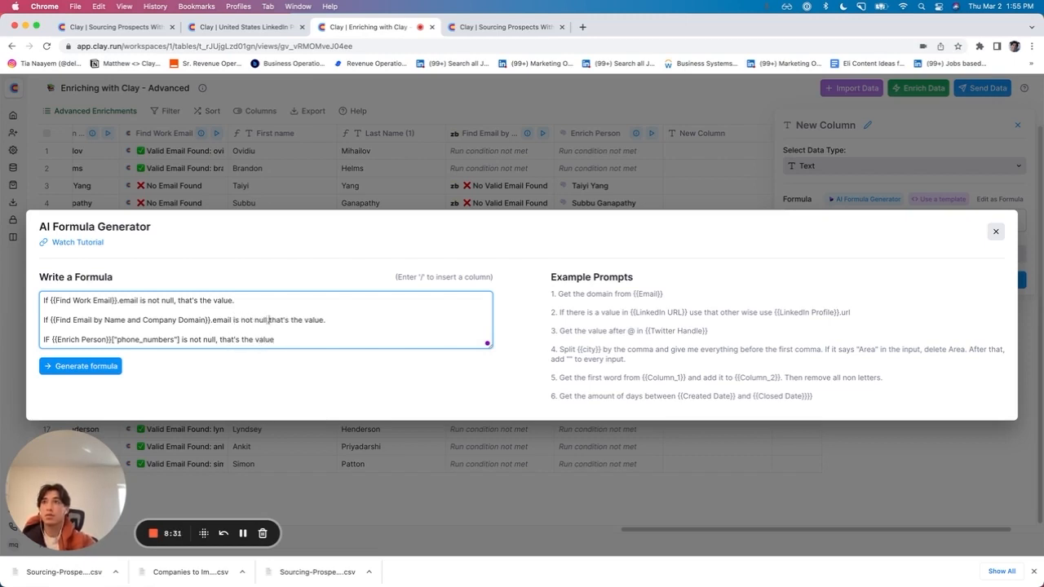
click(106, 370)
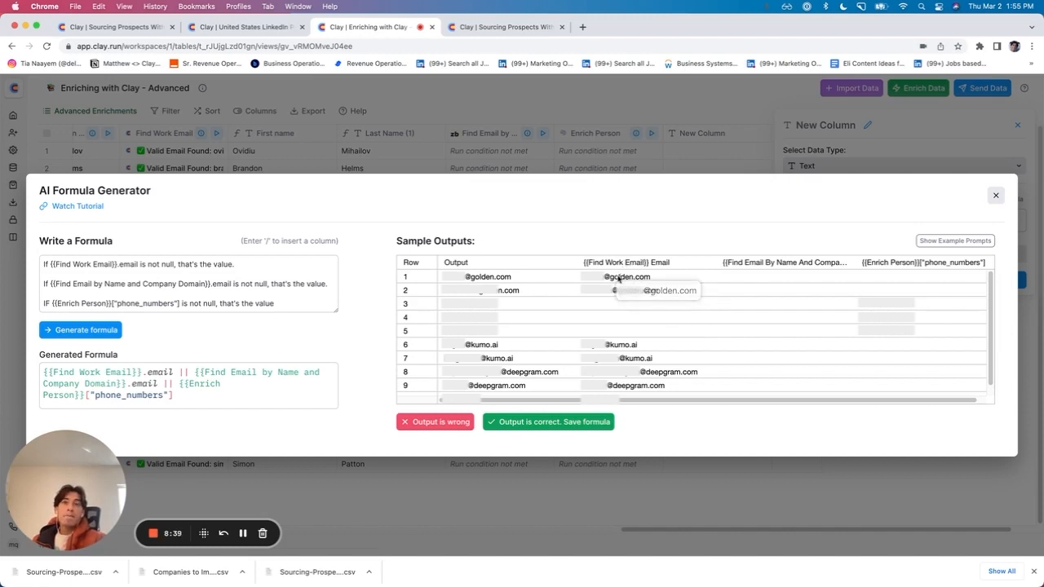
scroll(618, 281, down, 1)
scroll(616, 282, up, 1)
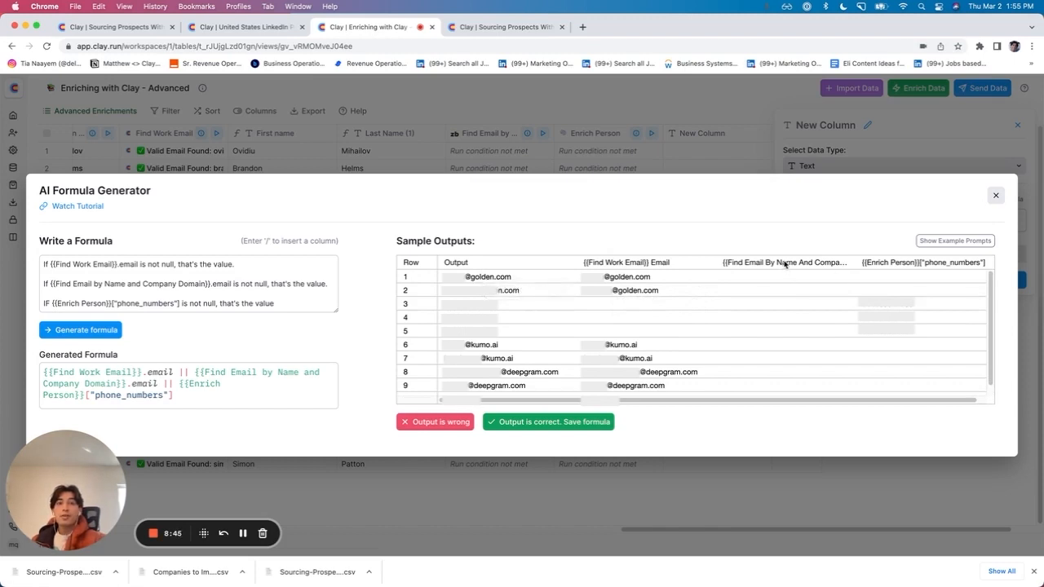
scroll(779, 300, down, 1)
scroll(779, 300, up, 1)
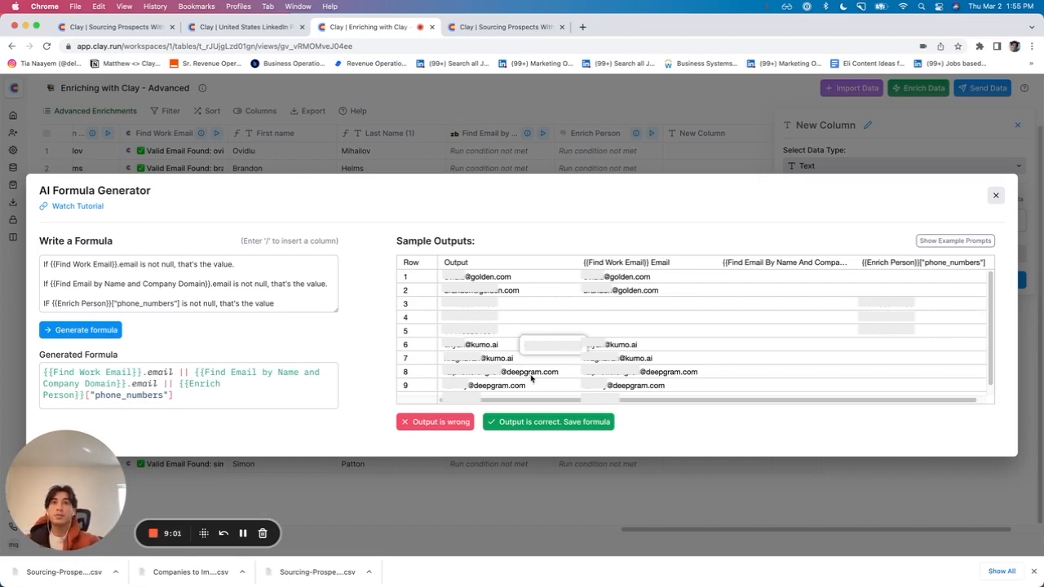
click(538, 424)
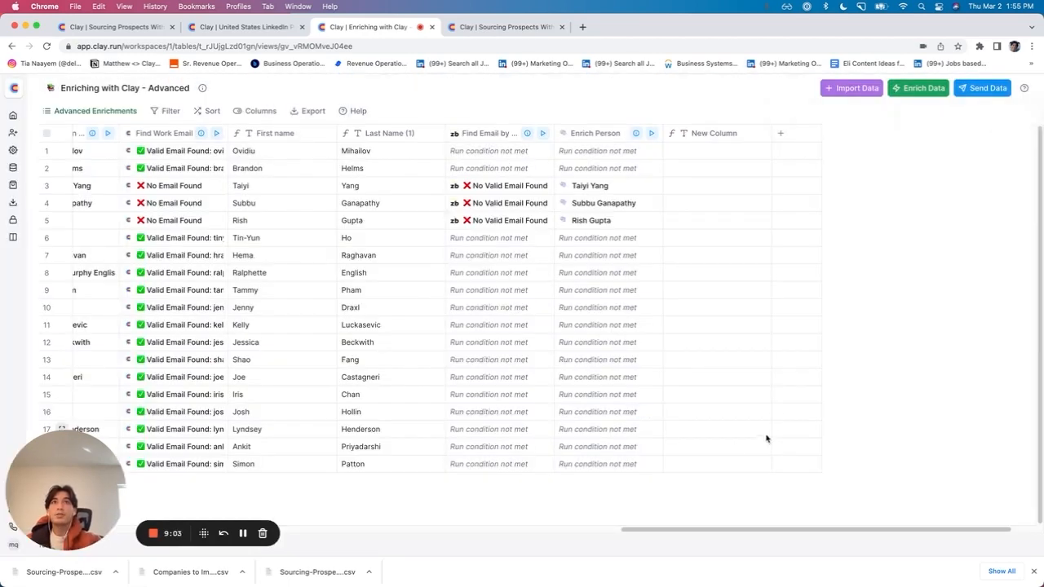
- Rename the new formula column to "Final Contact"
click(729, 133)
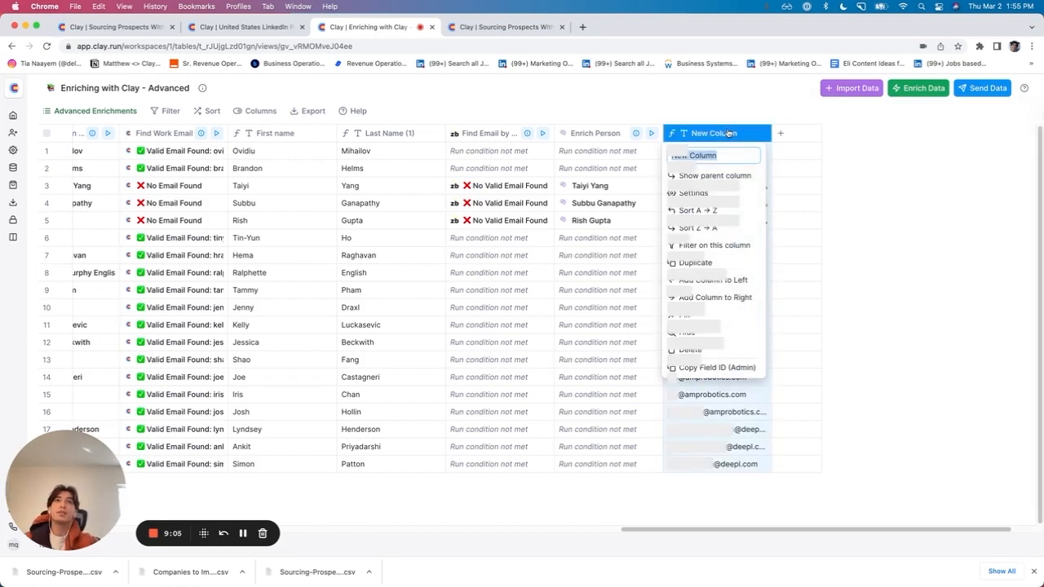
text(Finaly COnta)
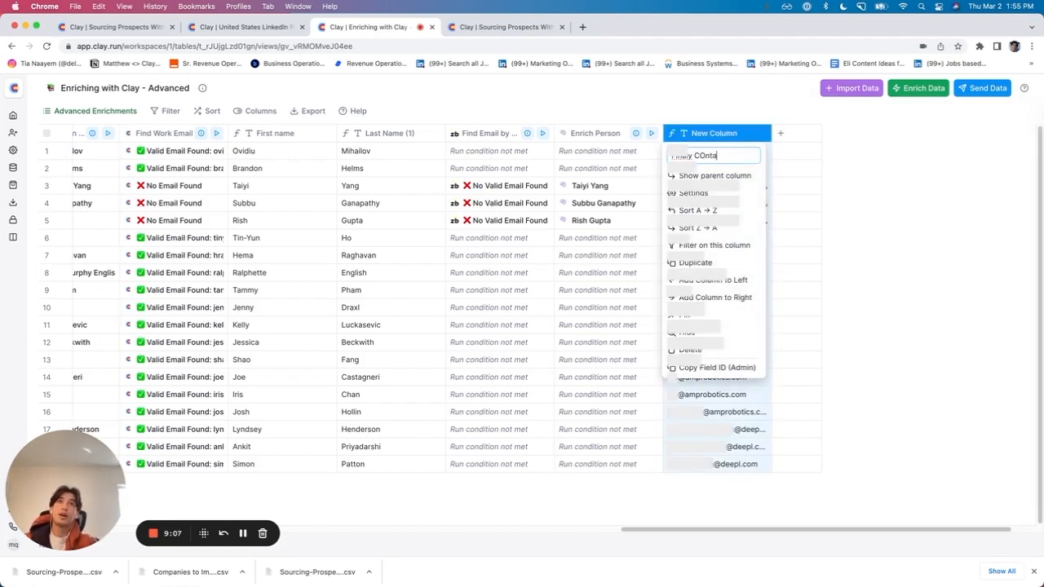
key(super+a)
text(Final COnta)
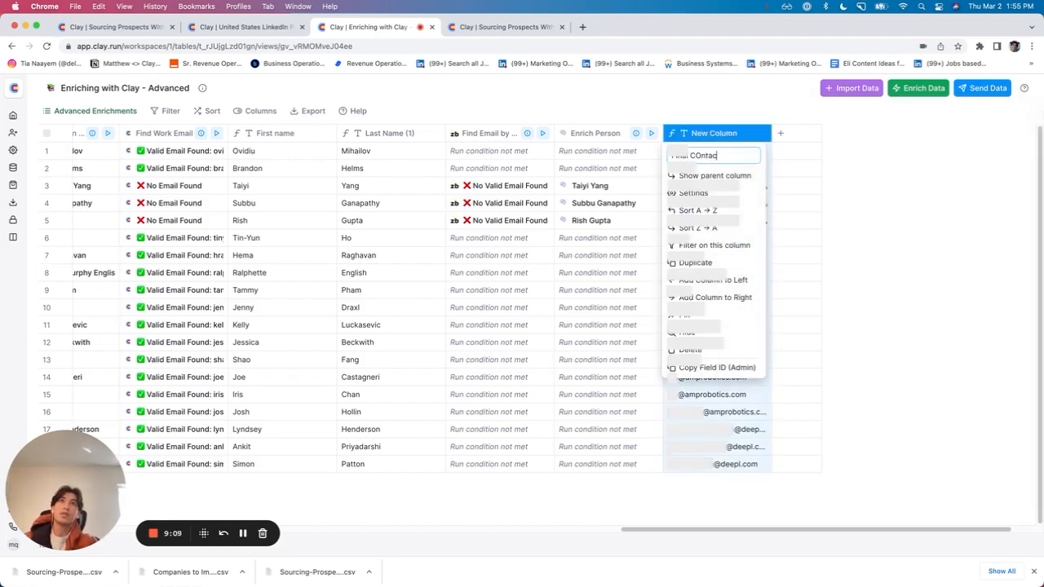
text(ontact)
key(Return)
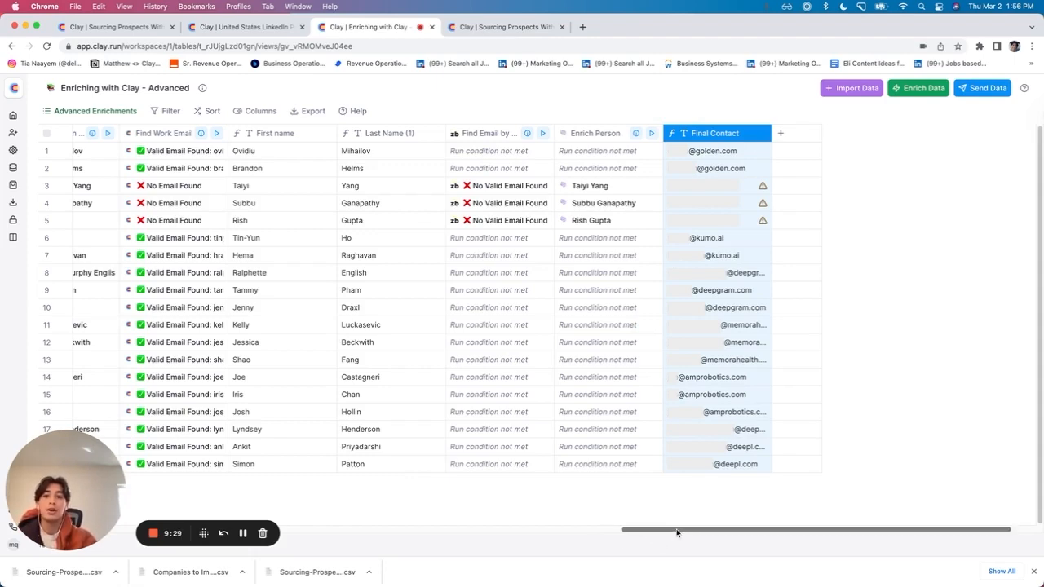
drag(677, 528, 634, 519)
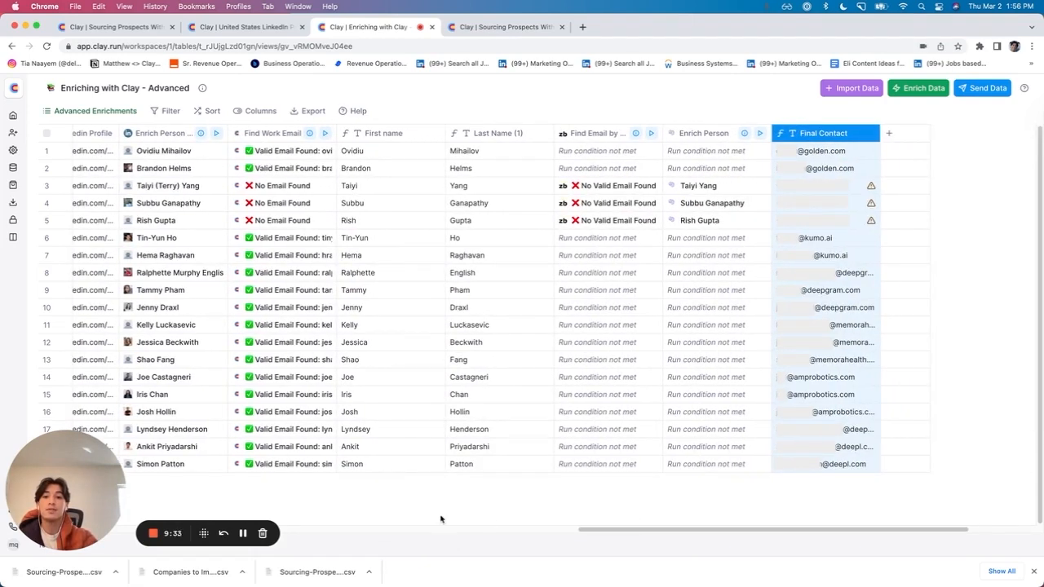